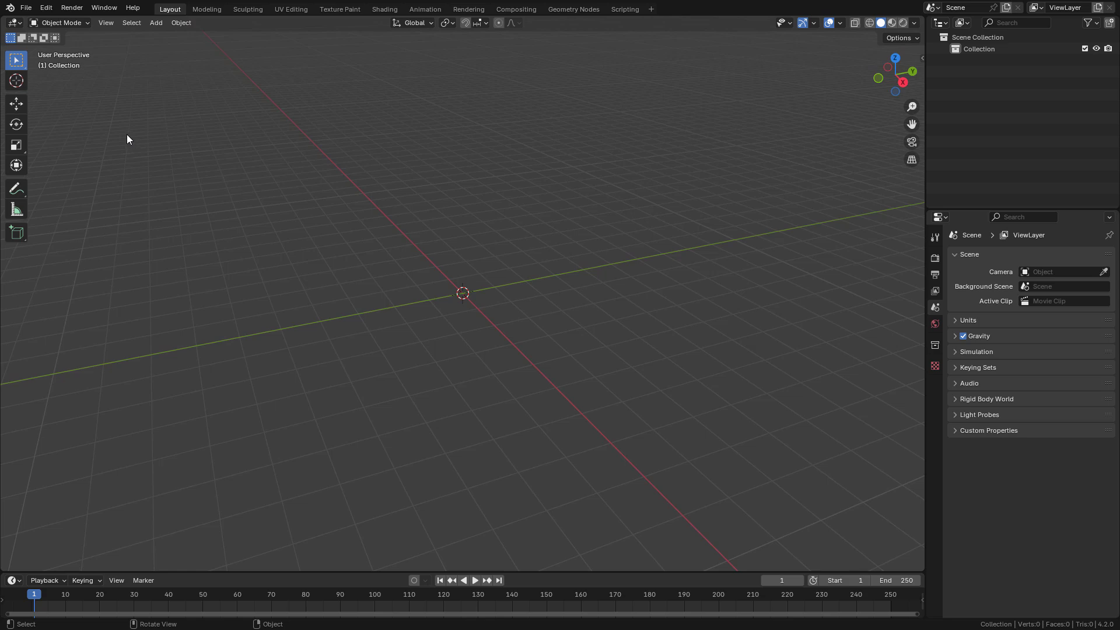
Install the aquashaderfull_1.1.0.zip add-on from disk in Preferences > Add-ons.
left_click(47, 8)
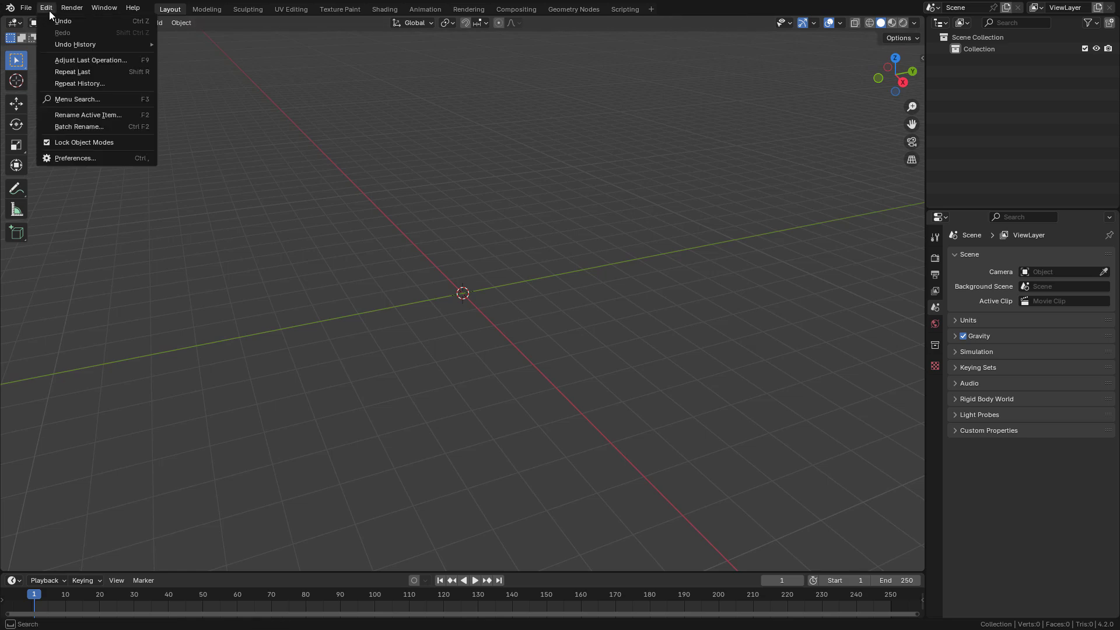
left_click(87, 158)
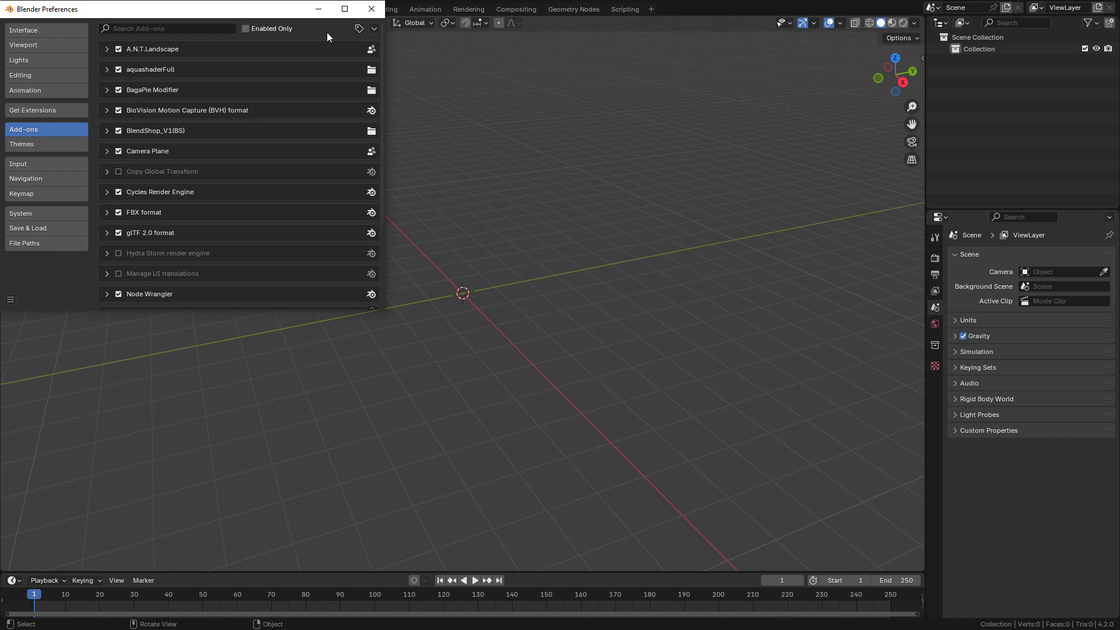
left_click(374, 28)
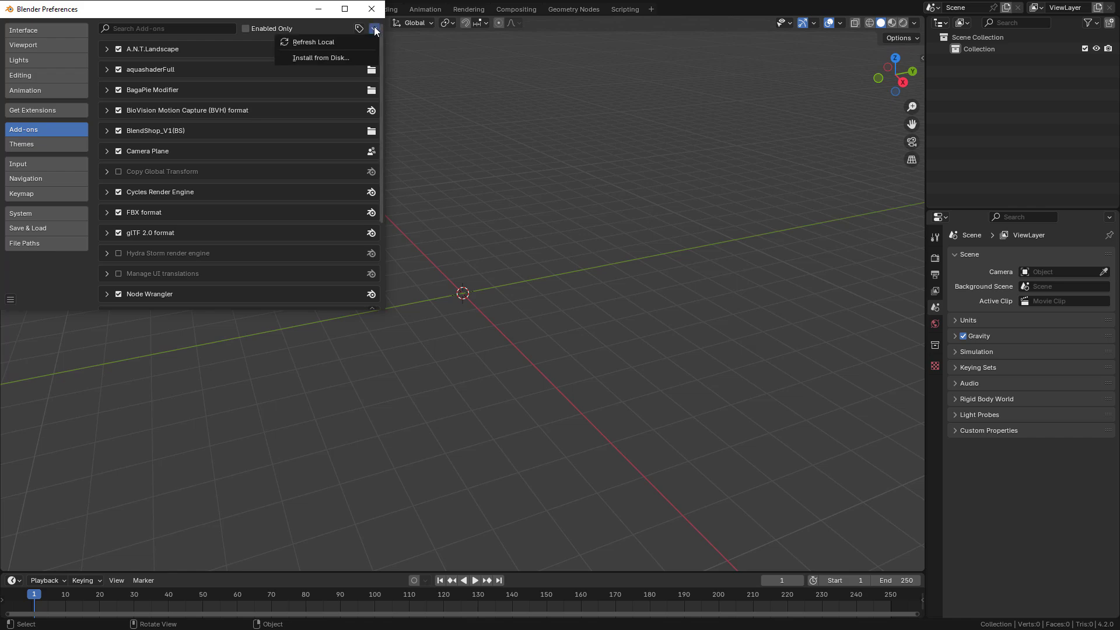
left_click(327, 58)
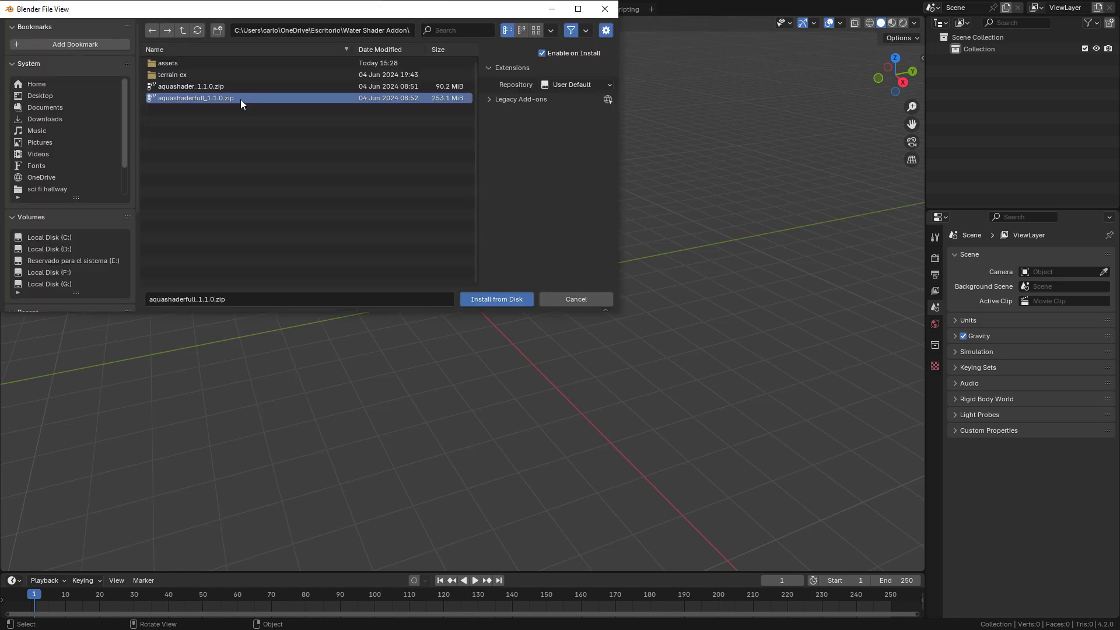
left_click(502, 300)
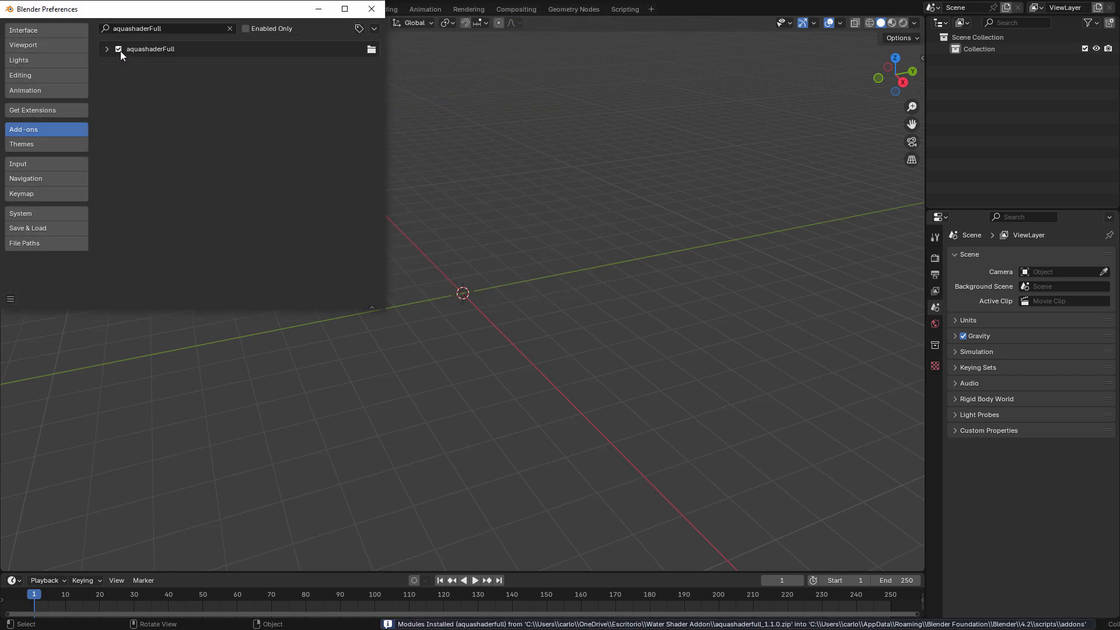
Enable the aquashaderFull add-on, save the preferences and close the Preferences window.
left_click(120, 51)
left_click(119, 50)
left_click(13, 299)
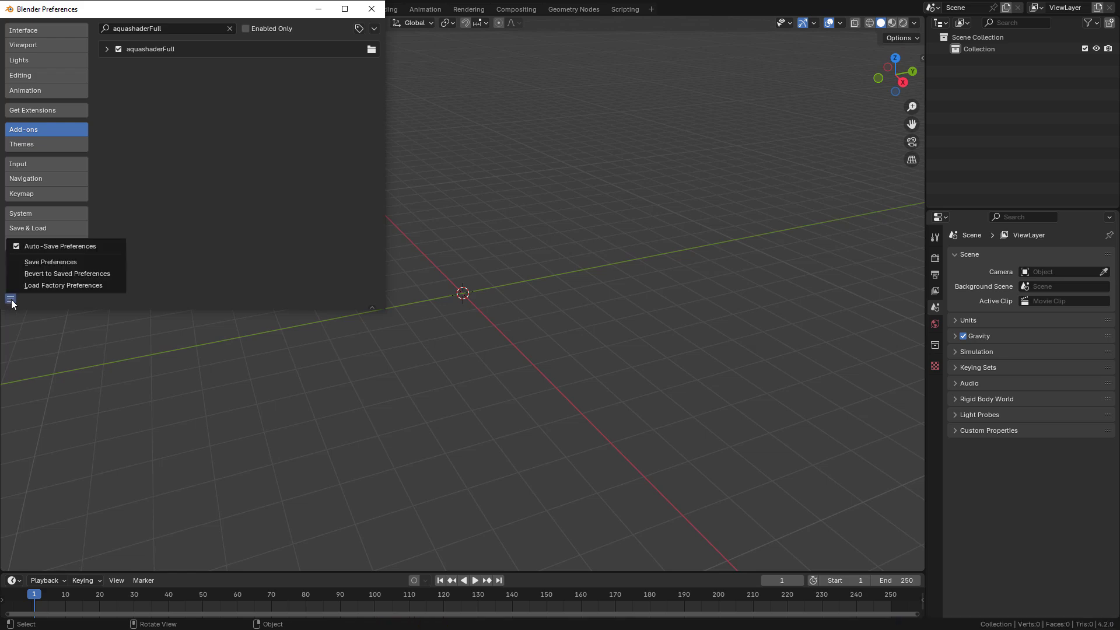
left_click(40, 262)
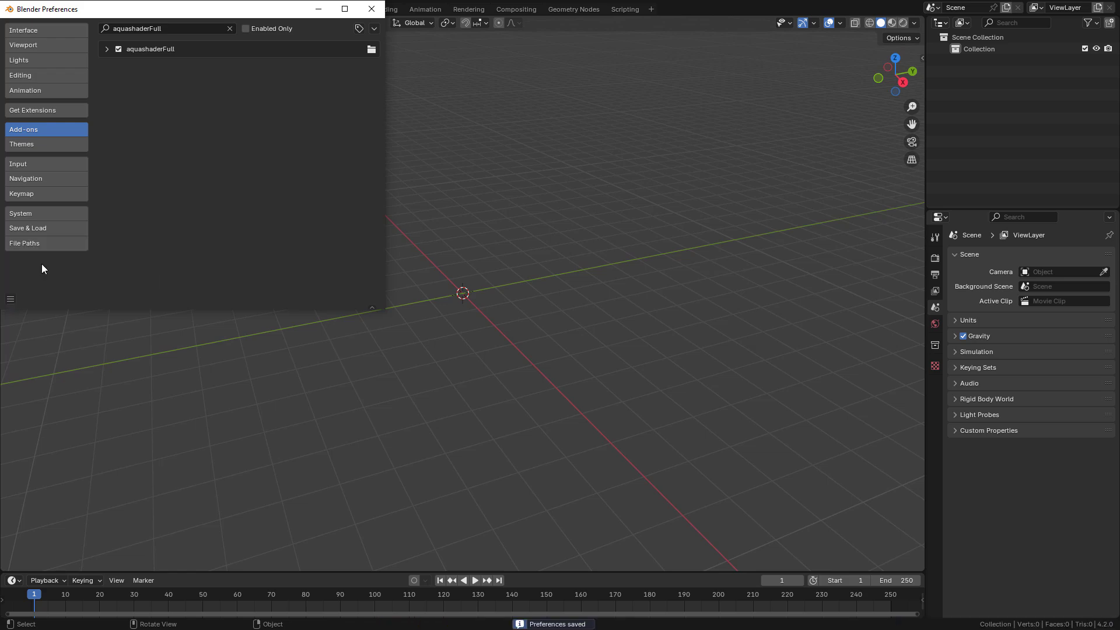
left_click(368, 7)
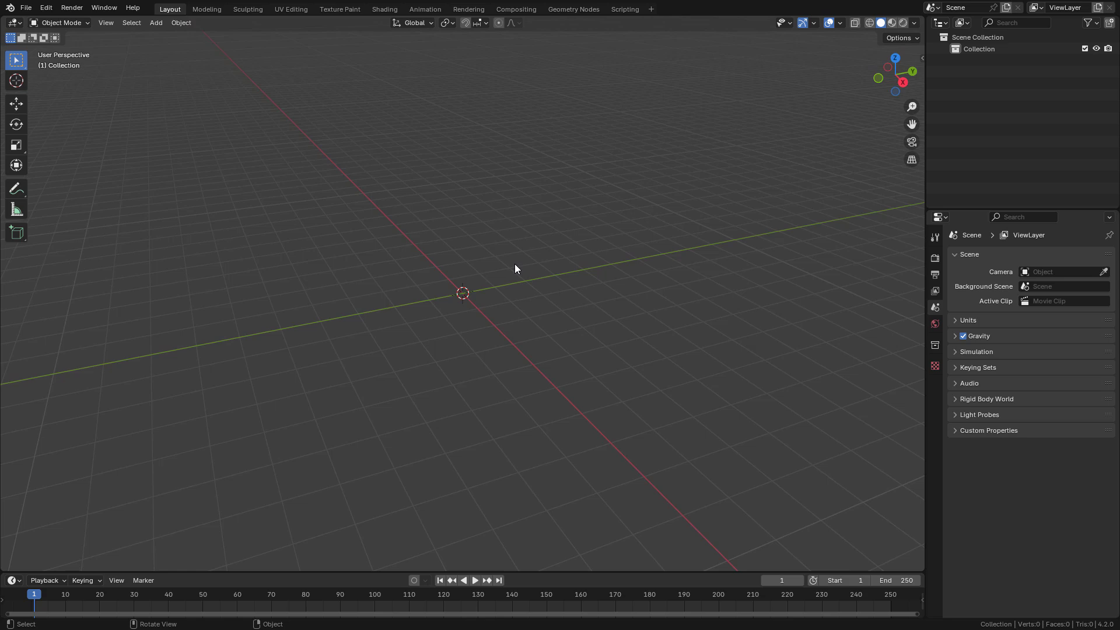
From the Aqua Shader sidebar panel, add the water cube with the ancient arch, then orbit to view it.
key("n")
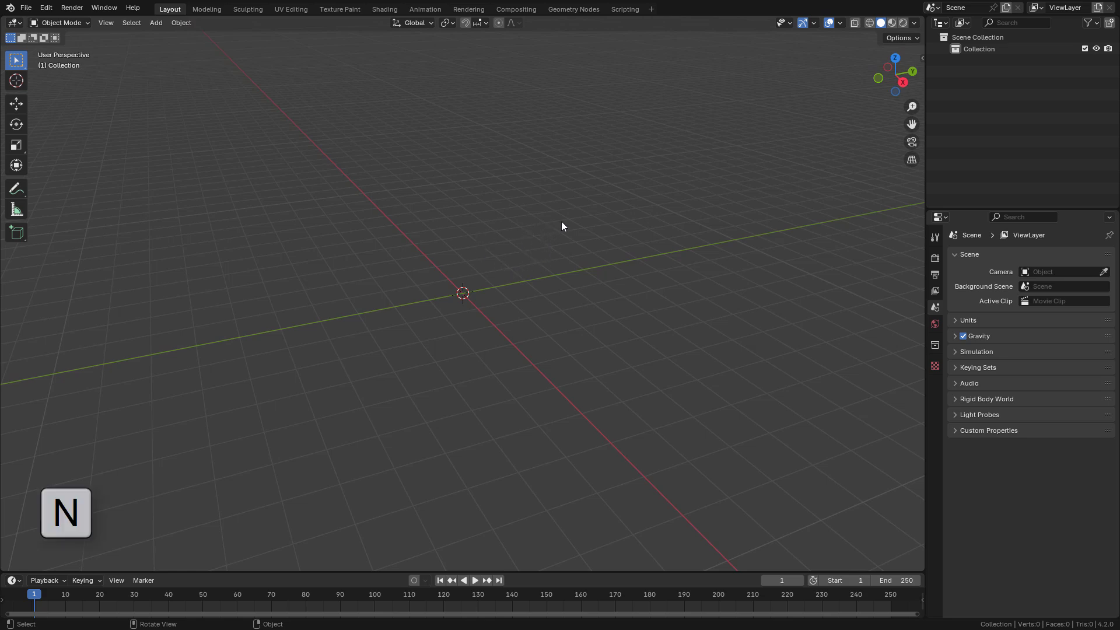
key("n")
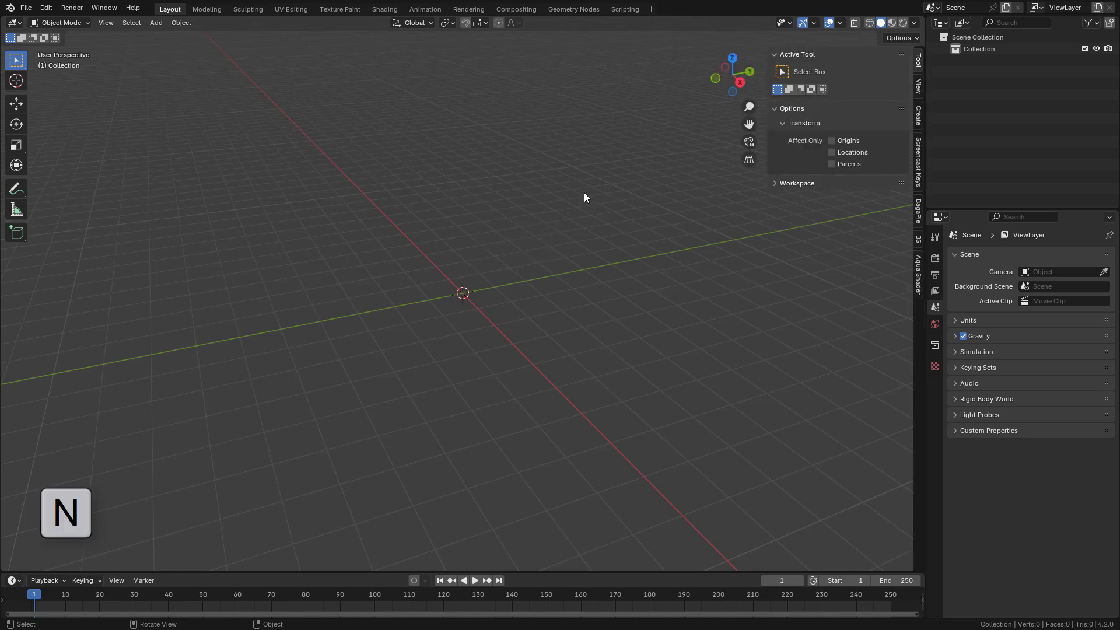
left_click(919, 274)
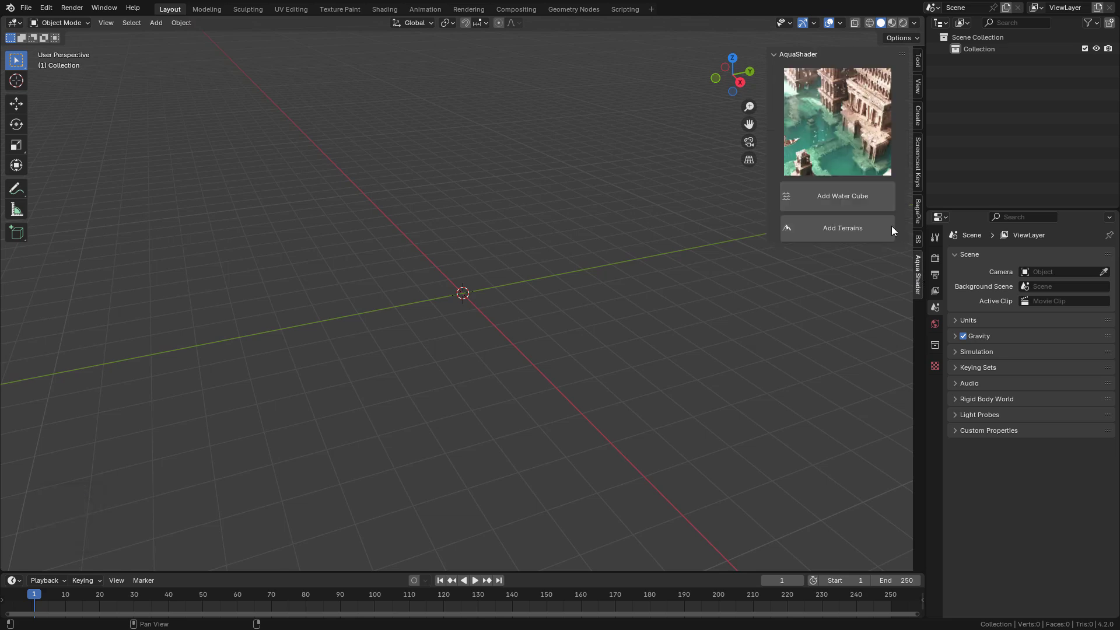
left_click(840, 201)
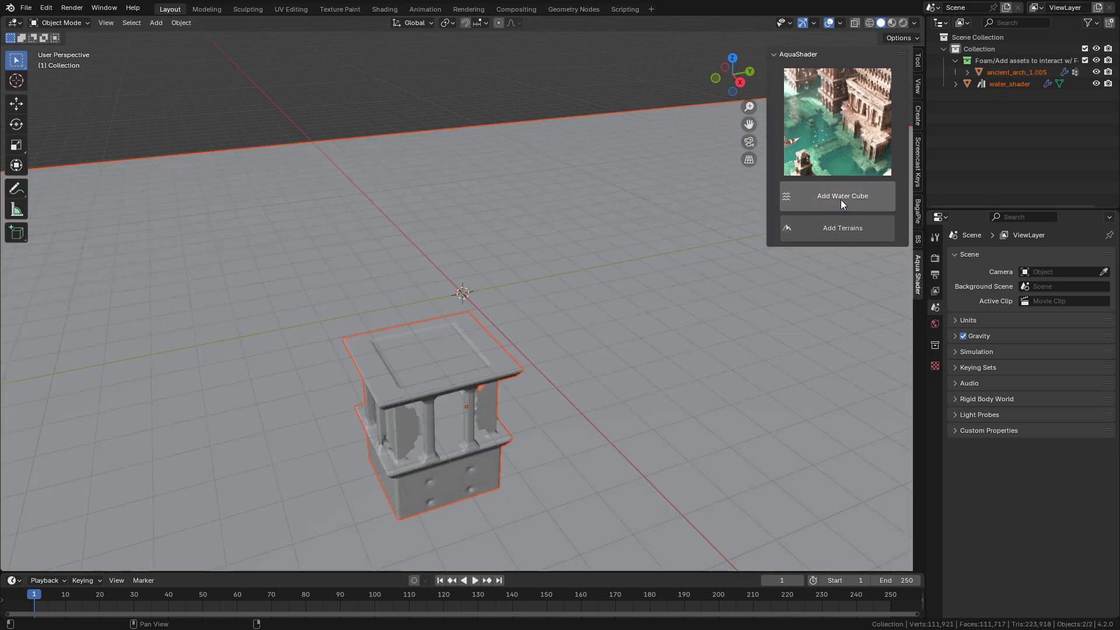
middle_click_drag(607, 266, 587, 192)
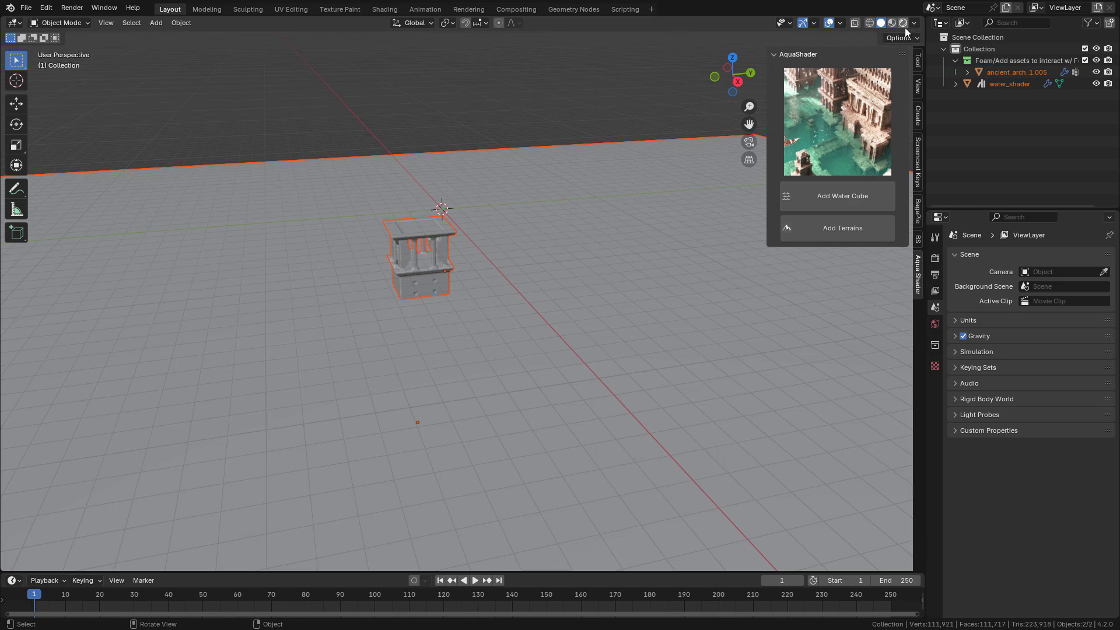
Switch the render engine to Cycles with GPU Compute as the device.
left_click(936, 259)
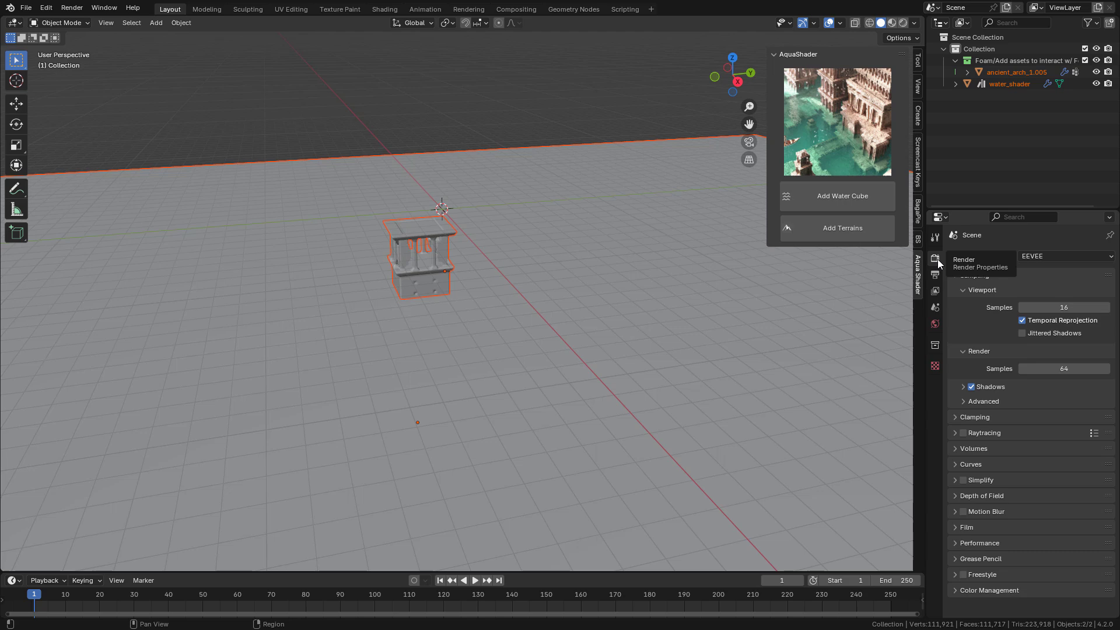
left_click(1051, 256)
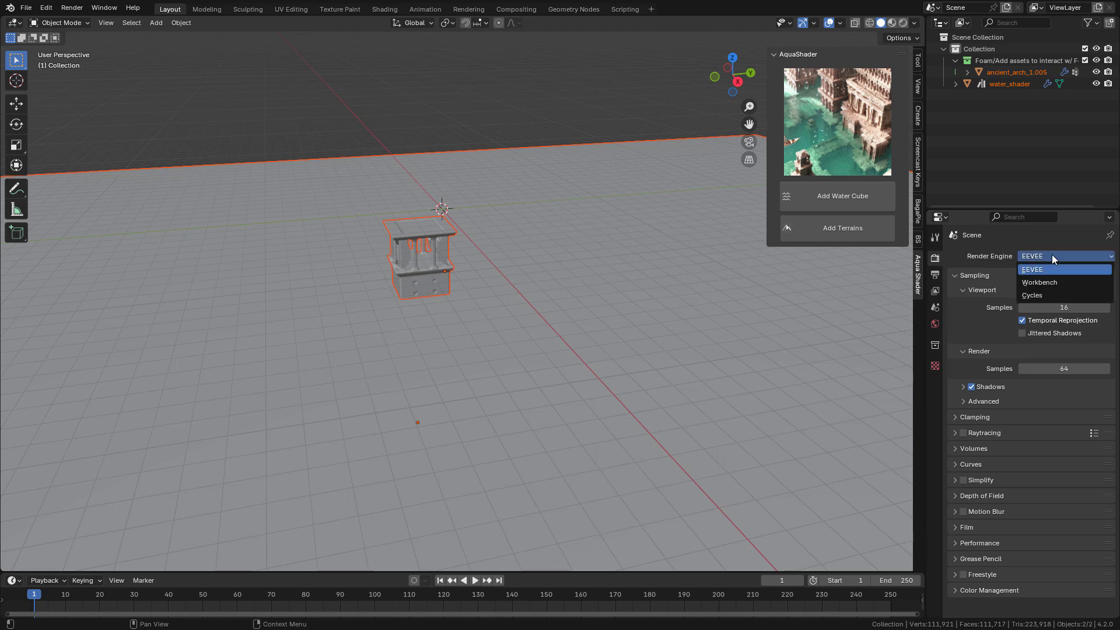
left_click(1054, 295)
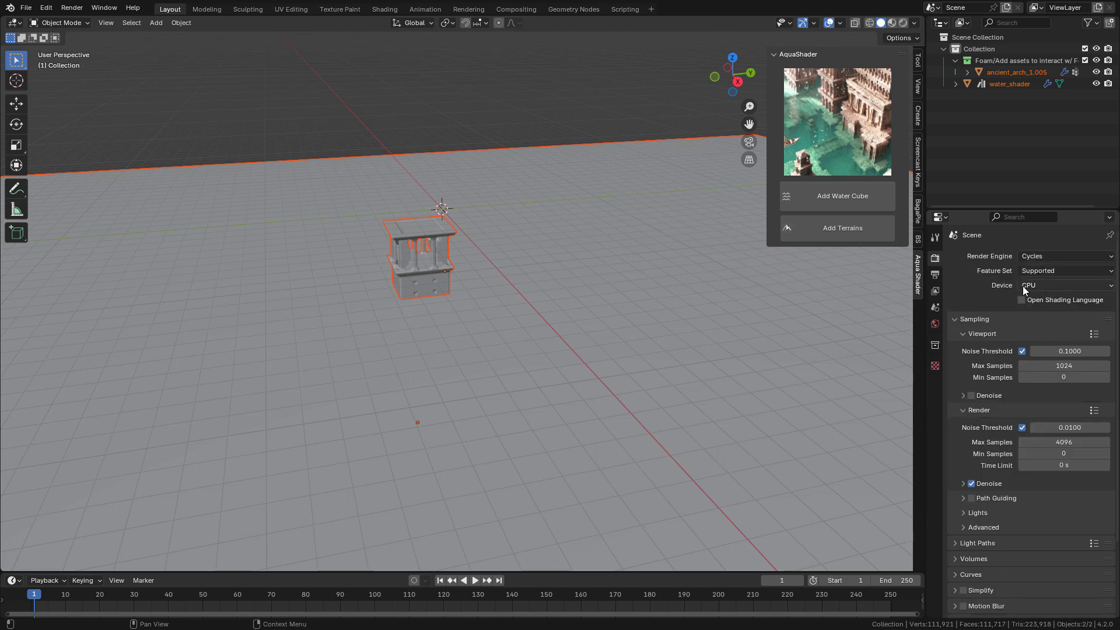
left_click(1038, 285)
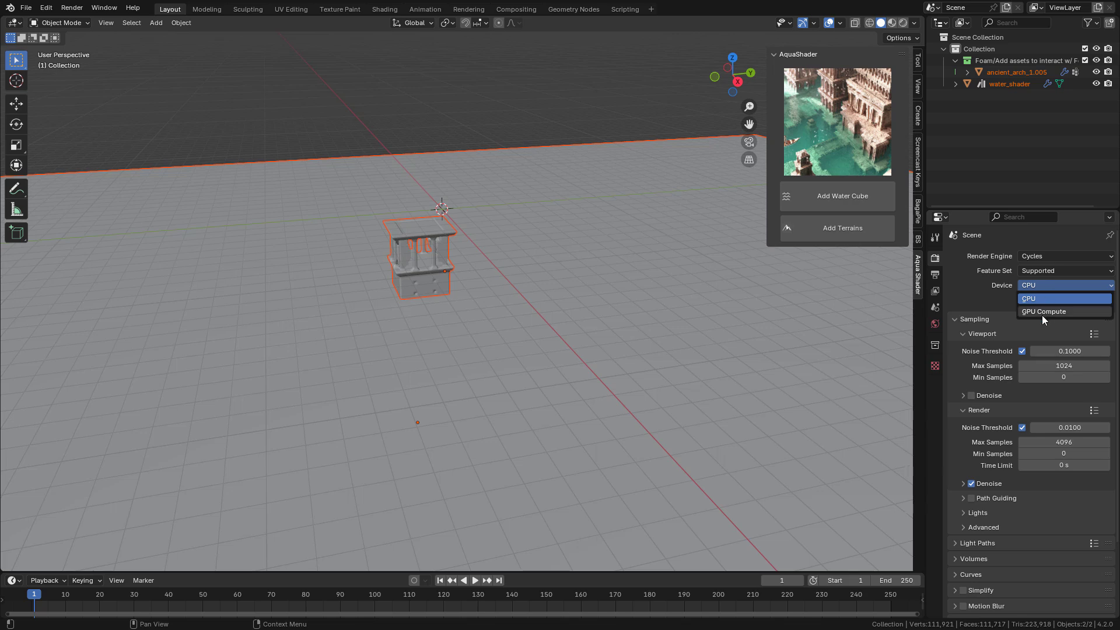
left_click(1042, 313)
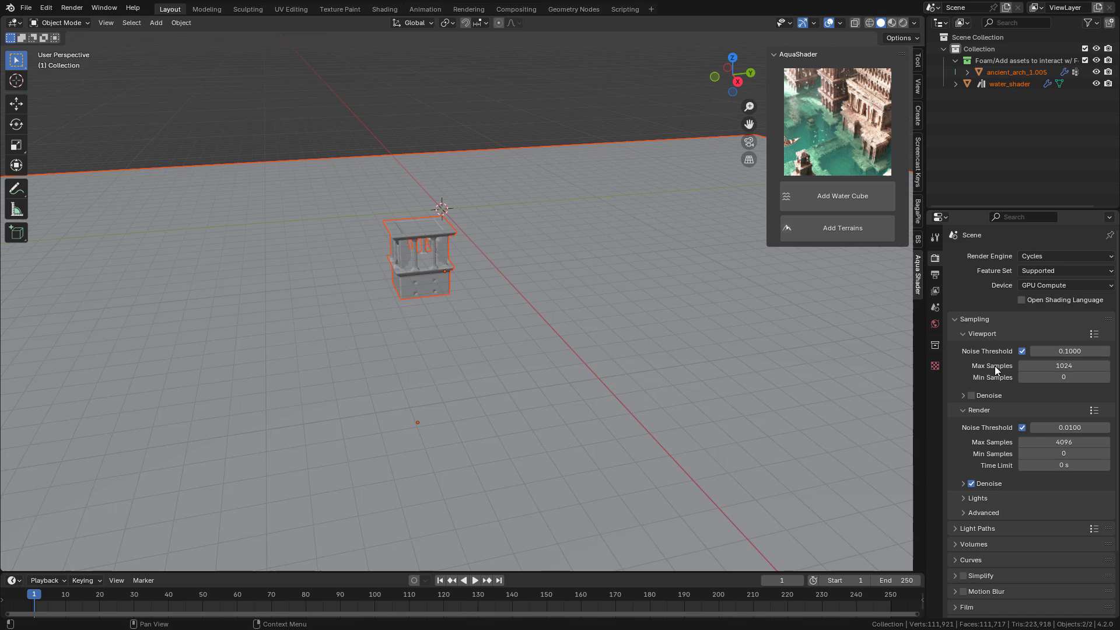
Set viewport Max Samples to 64 and enable viewport denoising.
left_click(1044, 366)
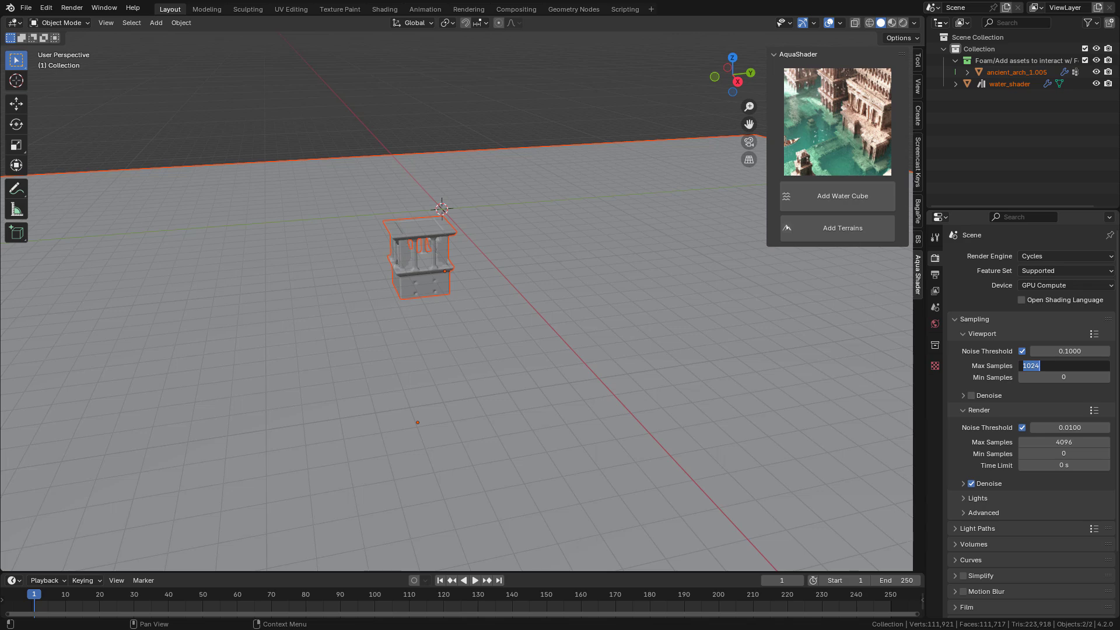
type("64")
key("Return")
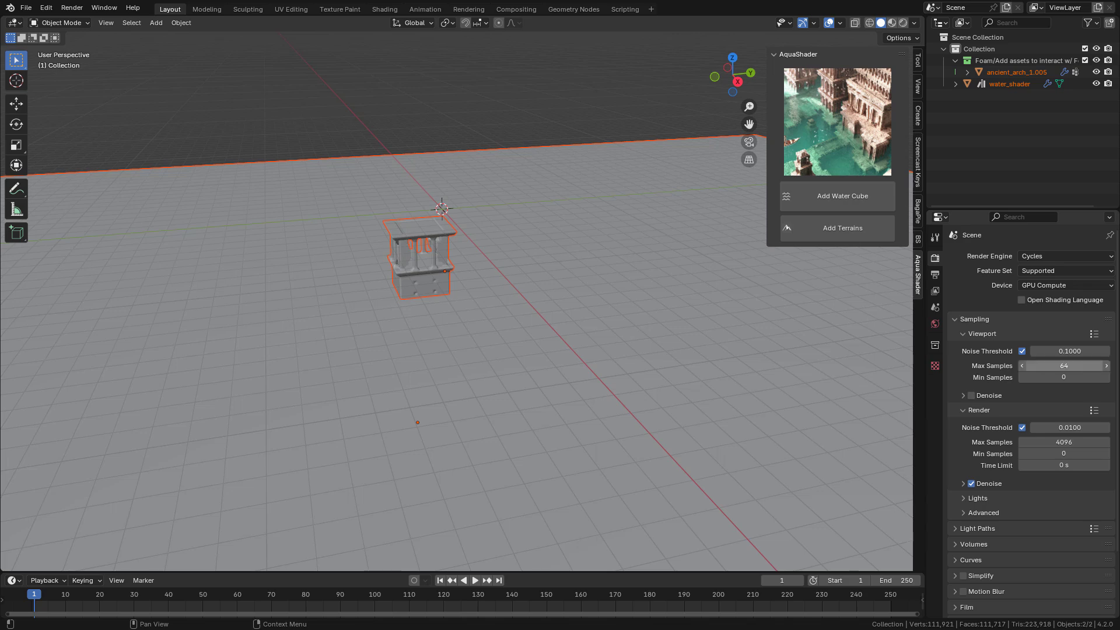
left_click(971, 395)
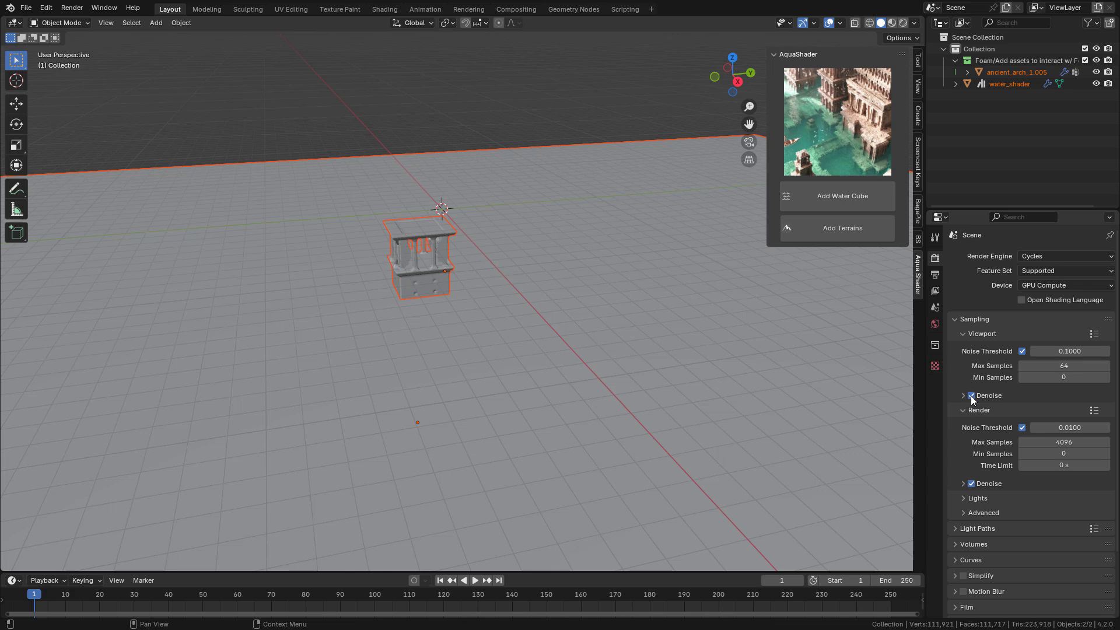
mouse_move(581, 146)
middle_mouse_down()
mouse_move(559, 149)
mouse_move(575, 134)
middle_mouse_up()
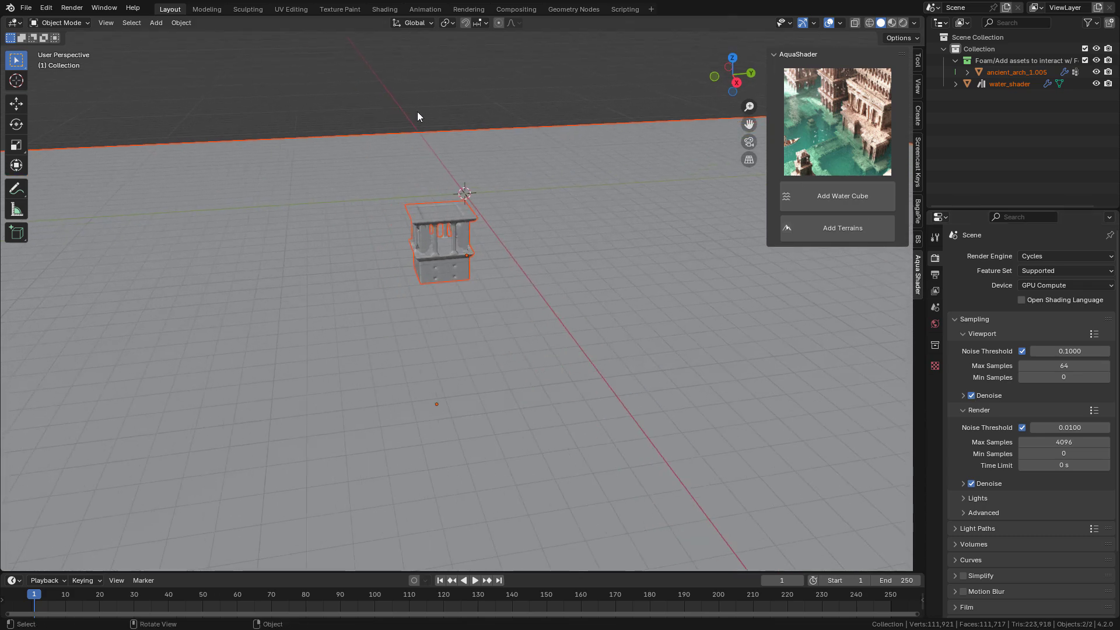
key("ctrl+b")
Mark a render region over most of the view, switch to Rendered shading and deselect all.
left_click_drag(107, 37, 761, 457)
middle_click_drag(761, 457, 876, 101)
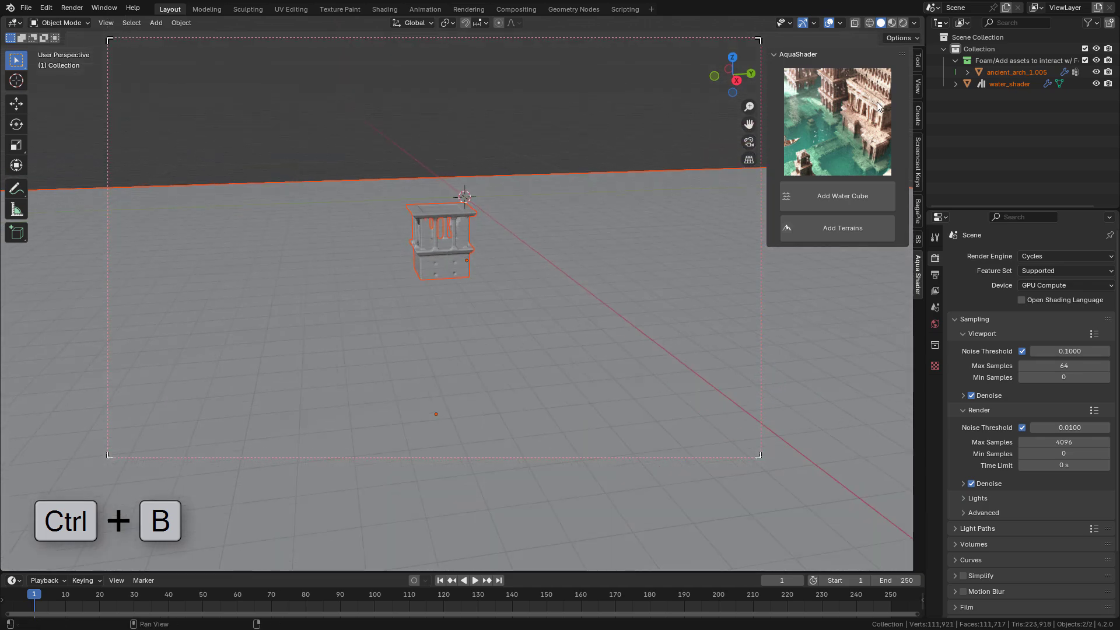
left_click(903, 22)
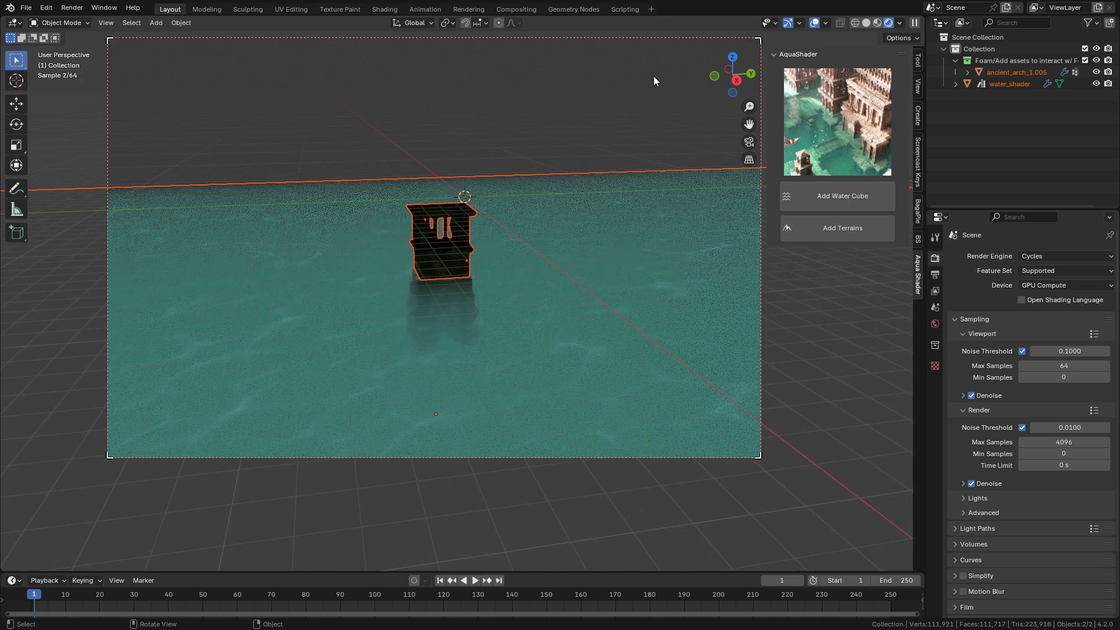
left_click(607, 89)
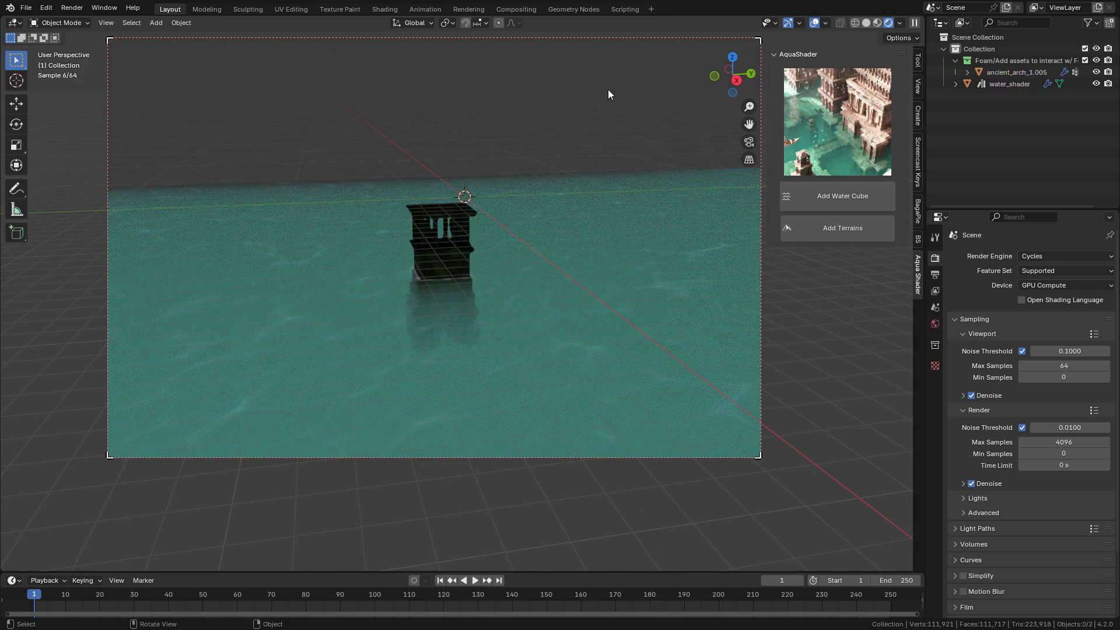
Drive the world colour with a Sky Texture.
left_click(935, 324)
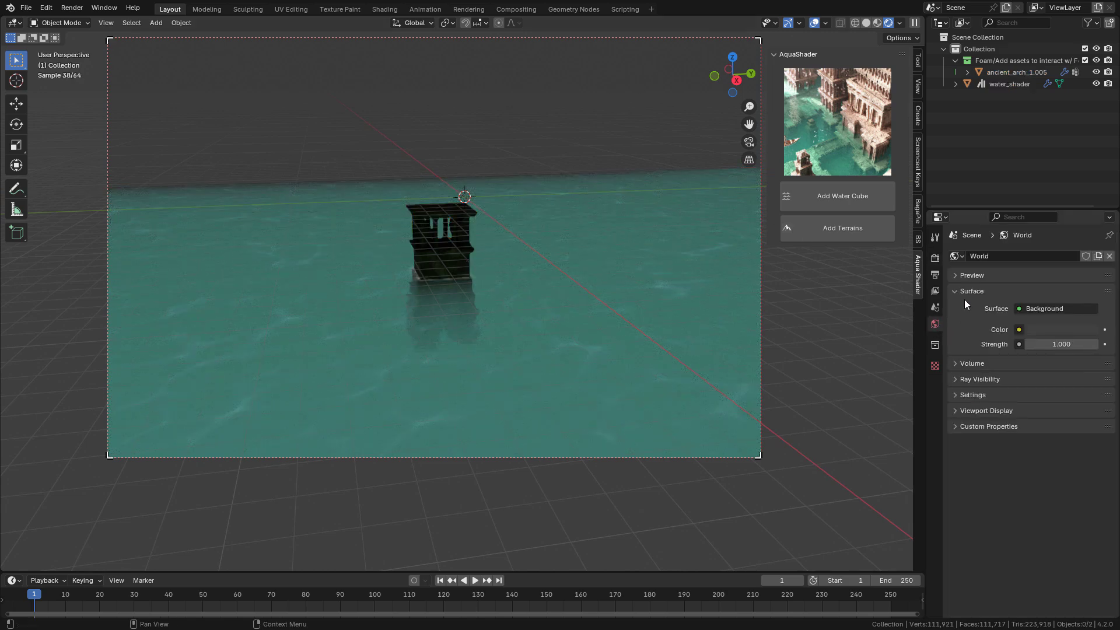
left_click(1019, 330)
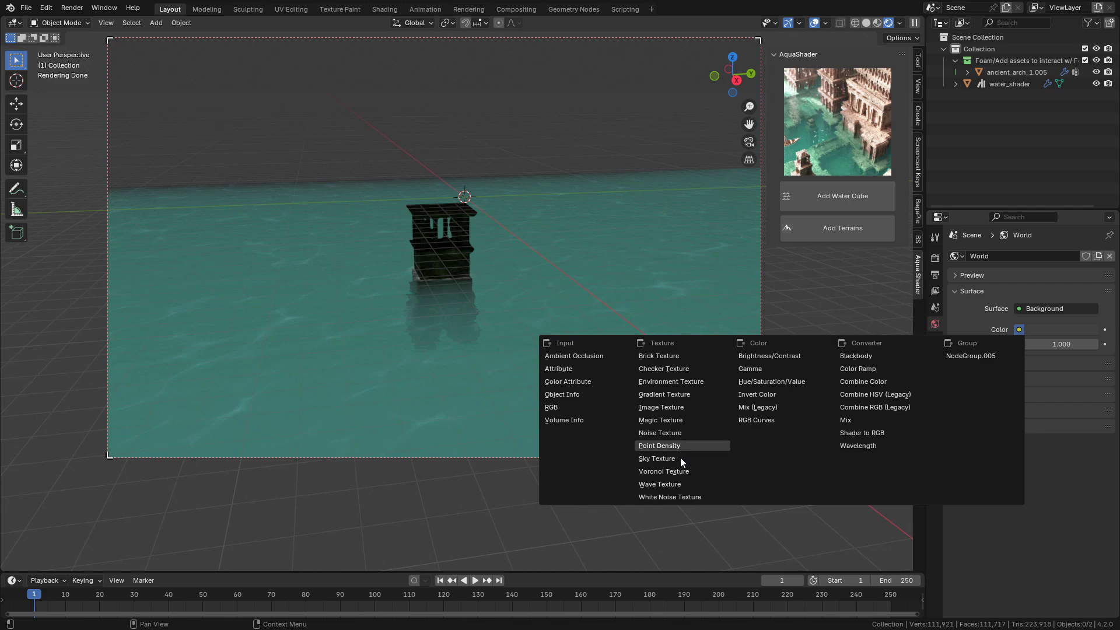
left_click(663, 459)
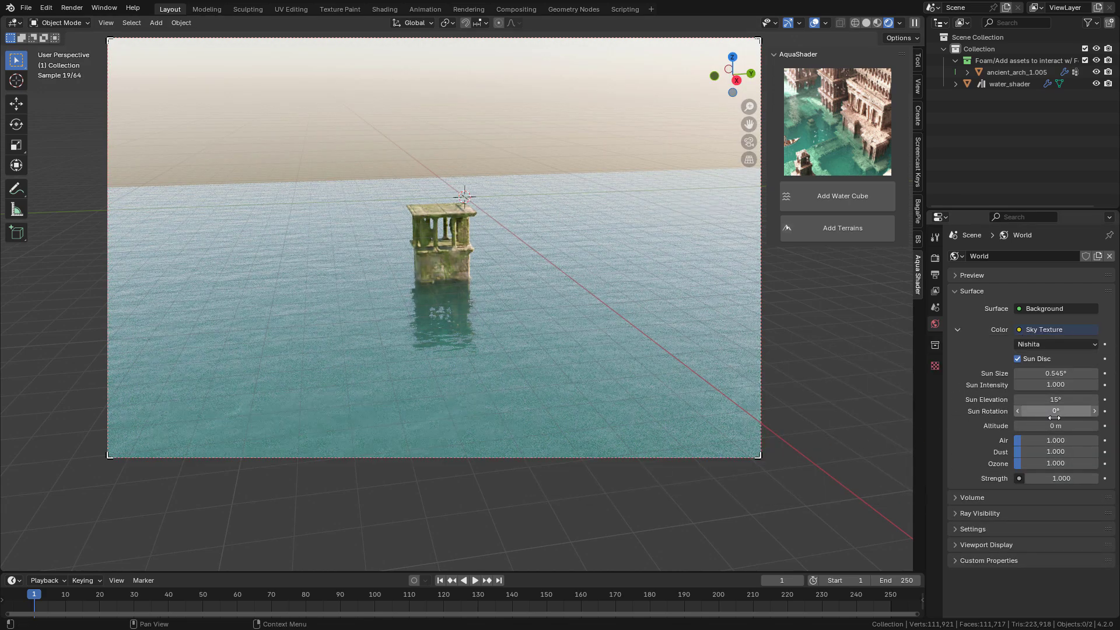
Set Sun Rotation to 18.1° and Strength to 0.690, keeping Sun Elevation at 15°.
mouse_move(1053, 412)
left_mouse_down()
mouse_move(1091, 412)
mouse_move(1065, 412)
left_mouse_up()
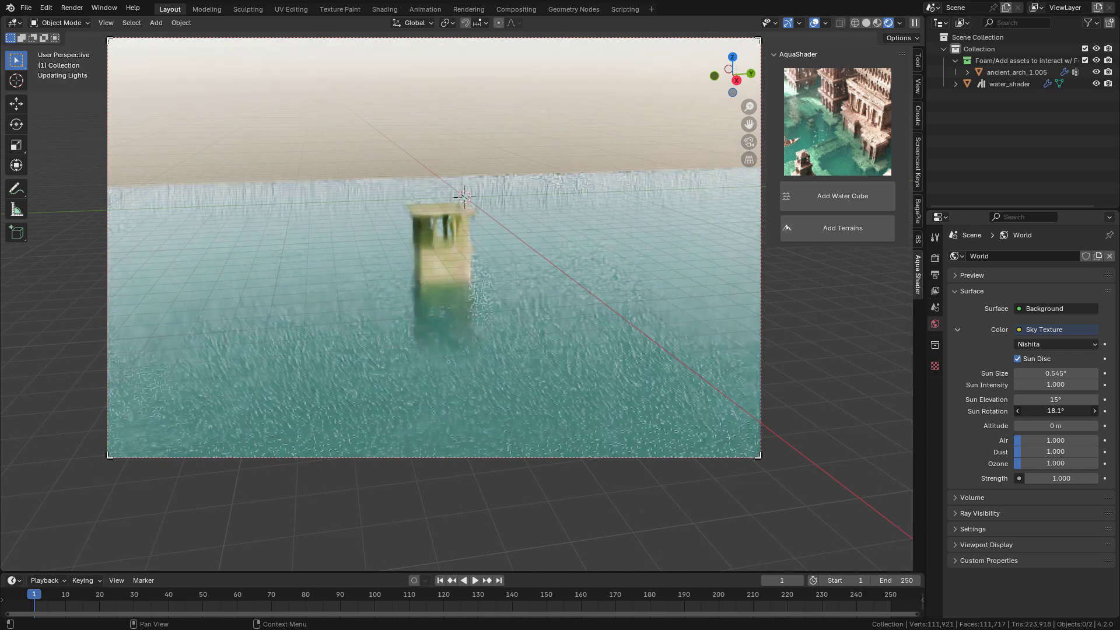
left_click_drag(1061, 478, 1044, 478)
left_click_drag(1056, 399, 1032, 399)
key("Escape")
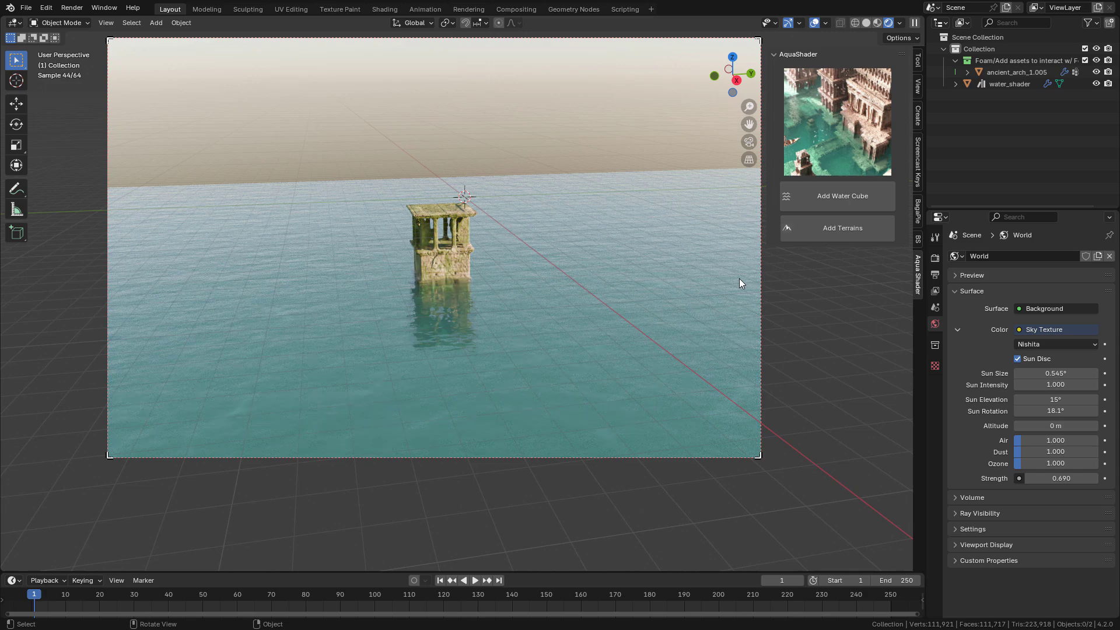
Append the terrain_02 asset from the AquaShader terrain thumbnails.
left_click(837, 229)
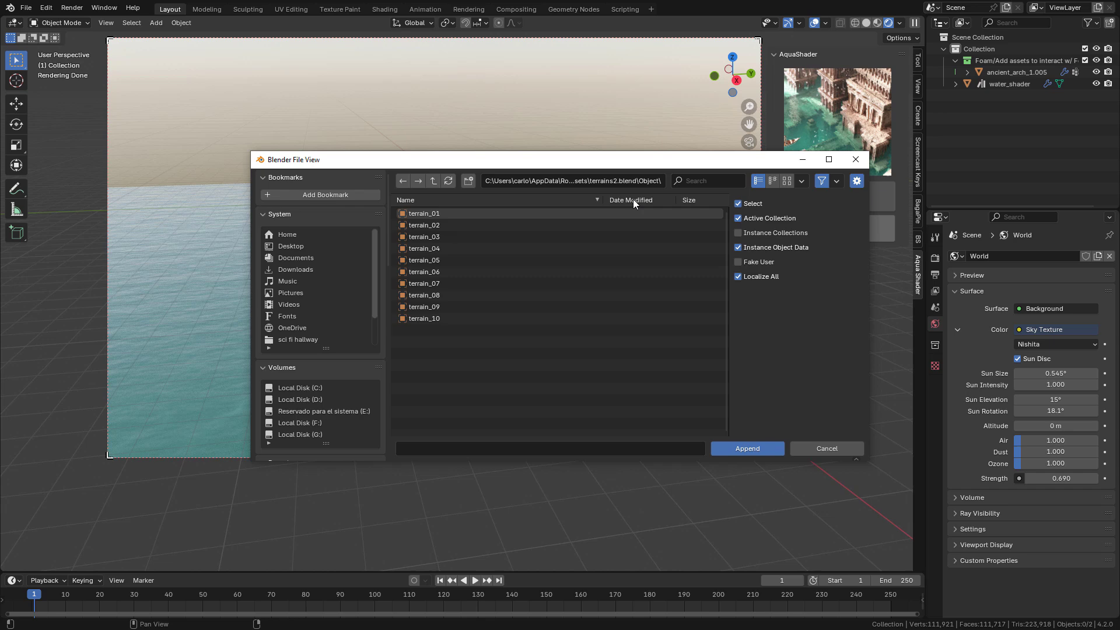
left_click(789, 182)
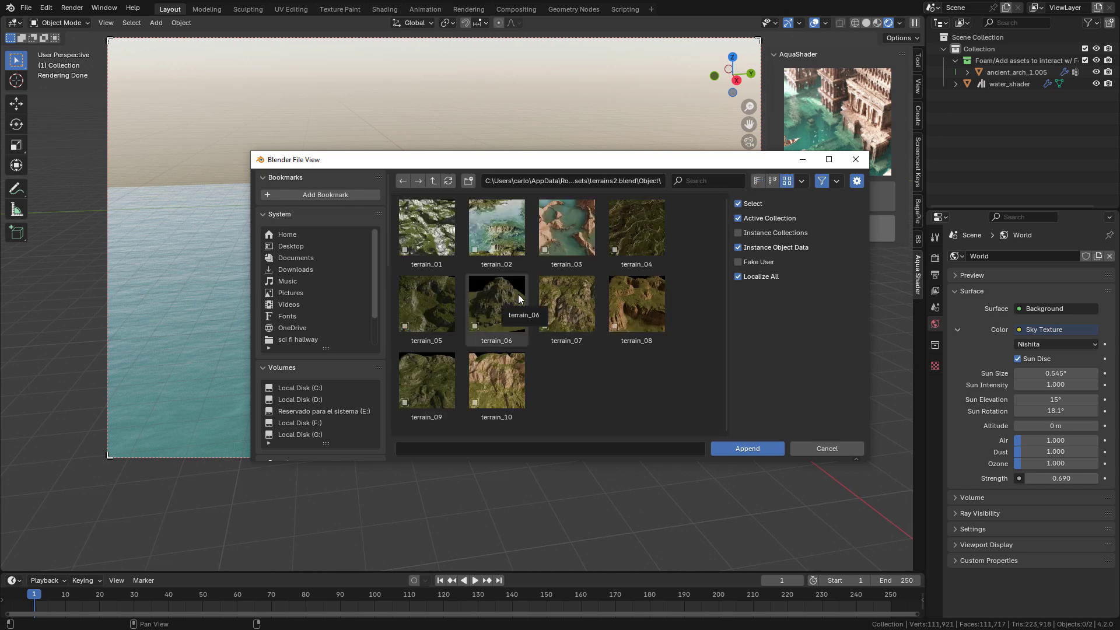
left_click(505, 229)
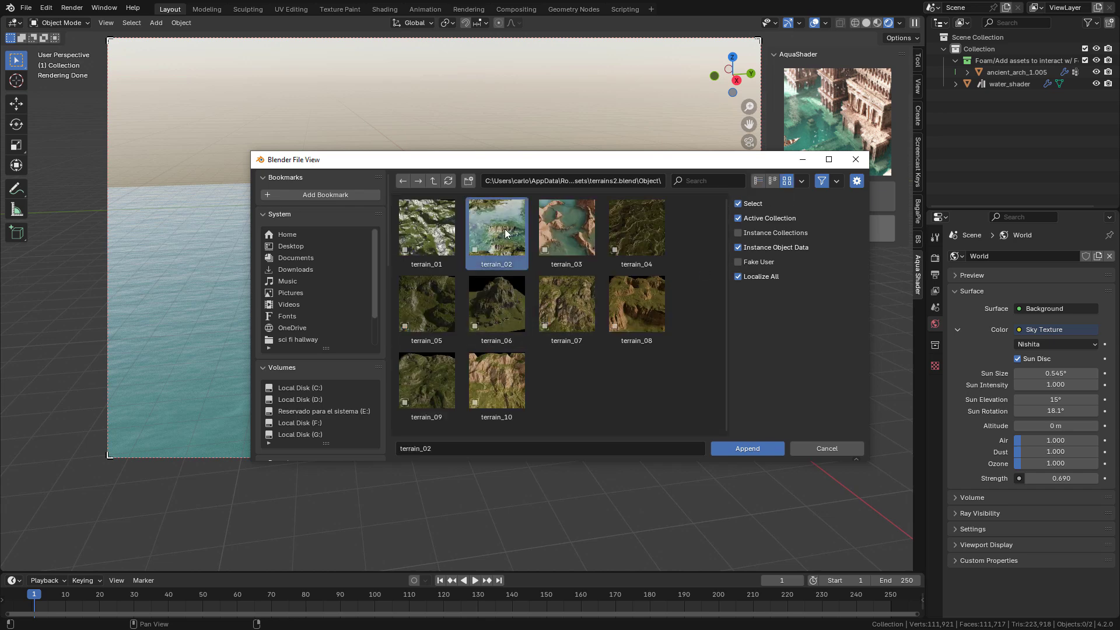
left_click(752, 449)
Lower terrain_02 along Z into the water and view it with rendered shading.
left_click(866, 22)
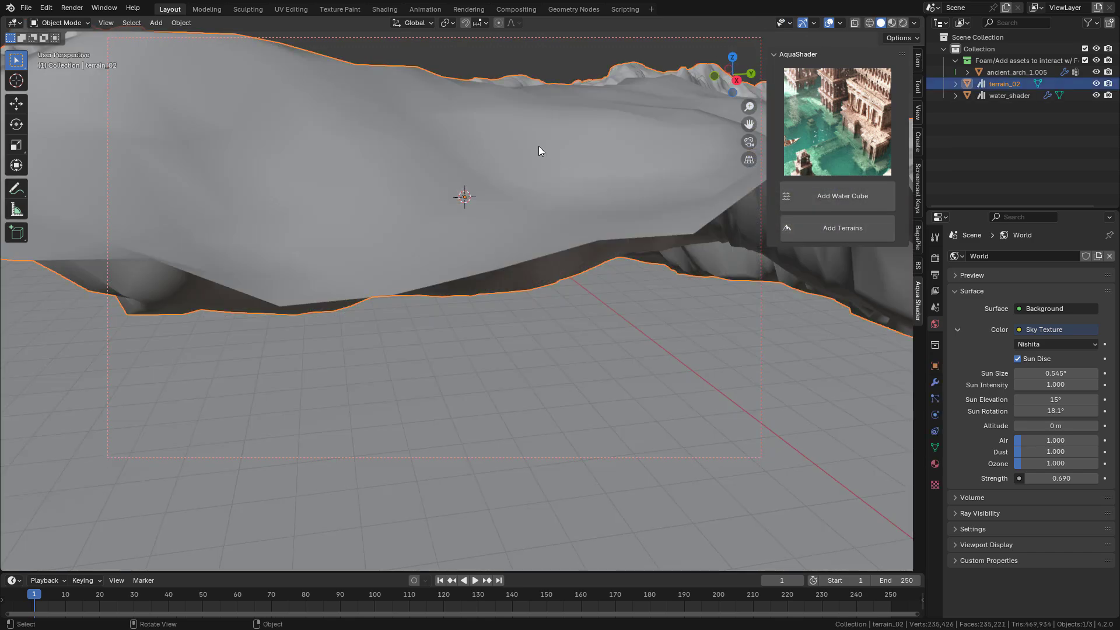
scroll(538, 150, "down", 5)
left_click(16, 104)
left_click_drag(464, 193, 802, 90)
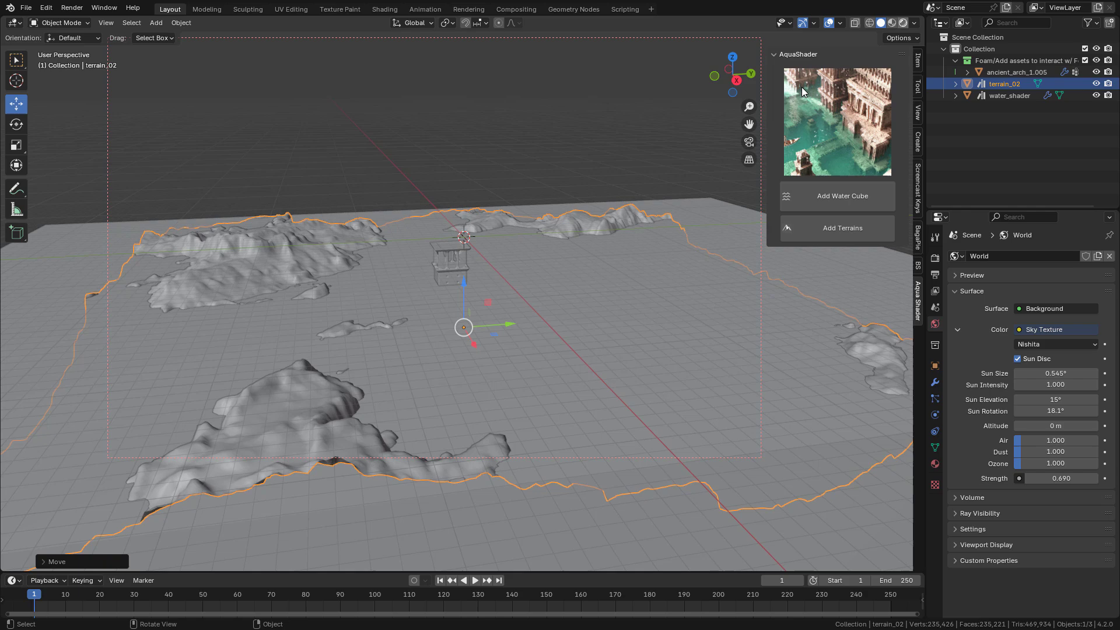
key("z")
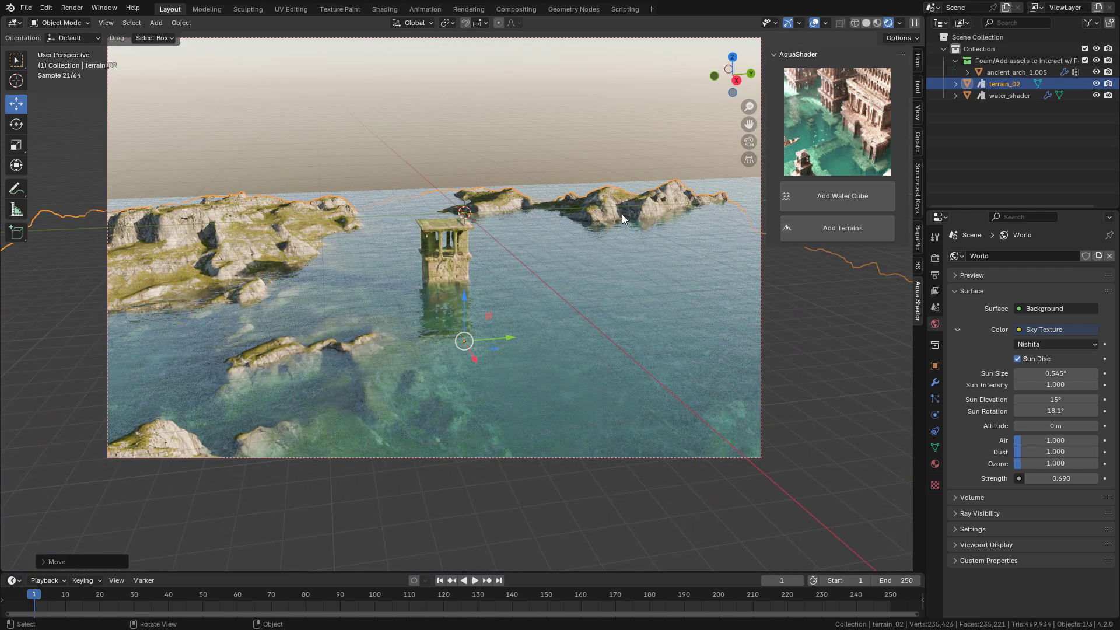
middle_click_drag(622, 218, 603, 204)
Raise terrain_02_mat's RockStrength from 1.000 to 3.800, then select the stone pillar.
left_click(936, 464)
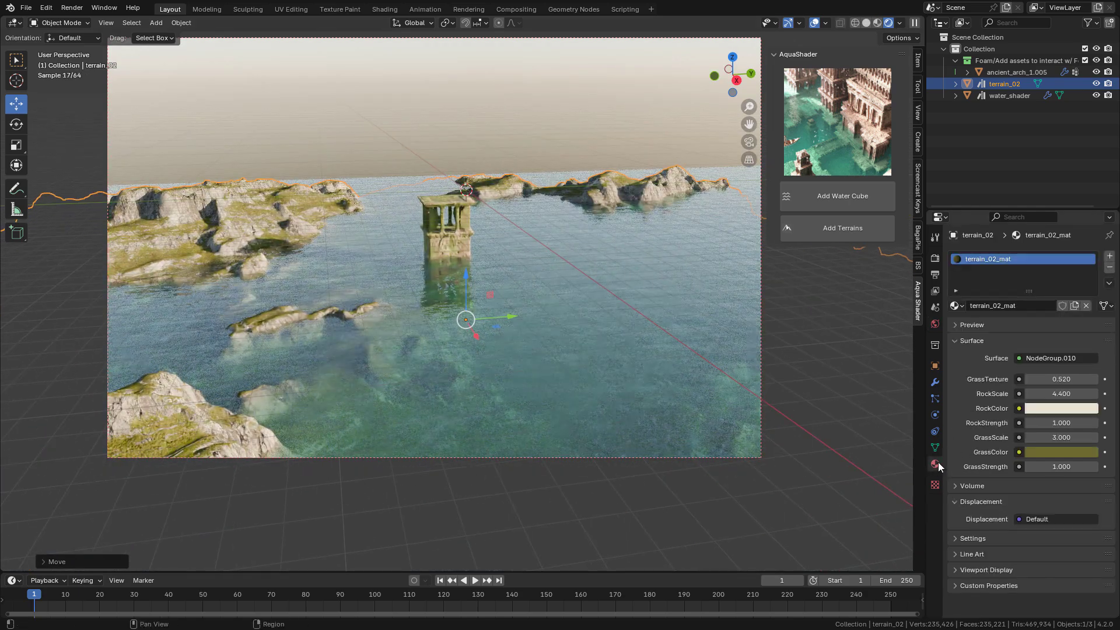
left_click_drag(1061, 422, 1103, 422)
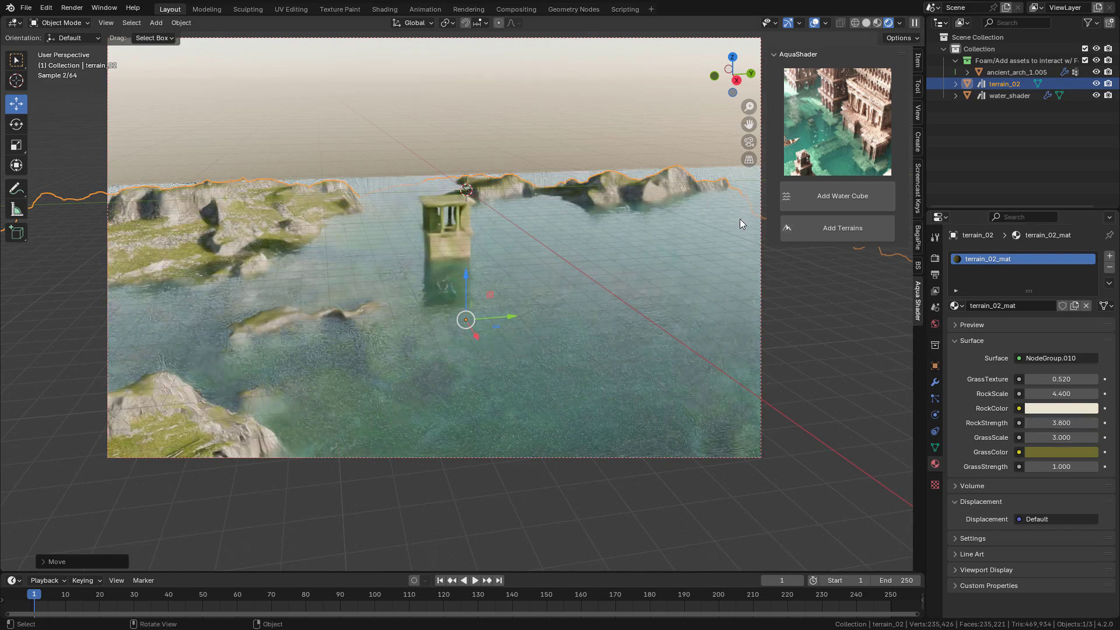
scroll(540, 153, "up", 2)
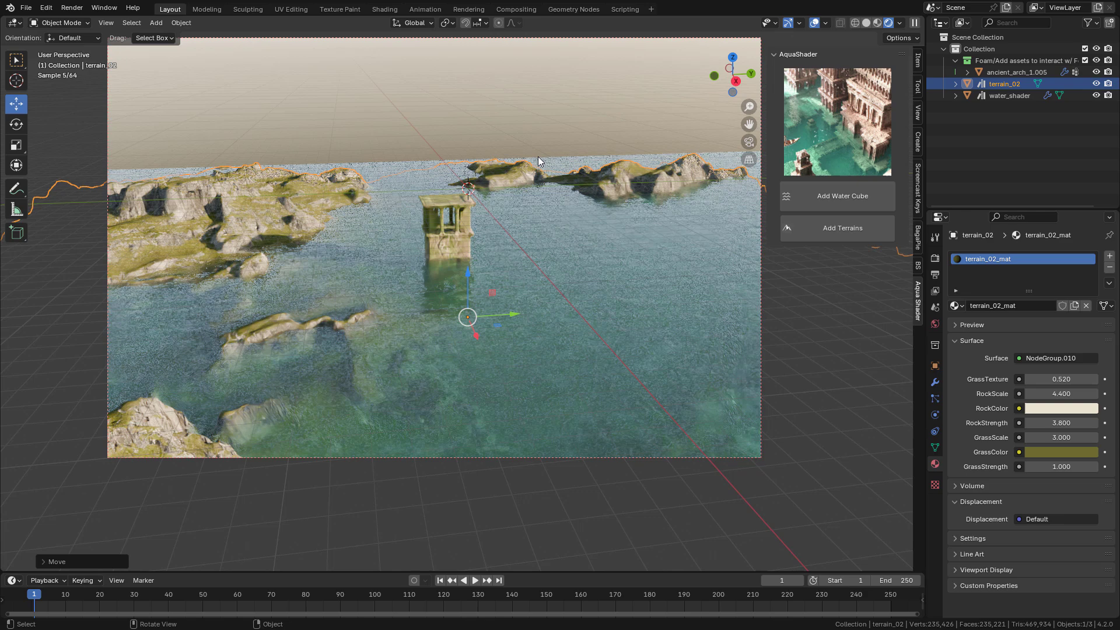
left_click(461, 246)
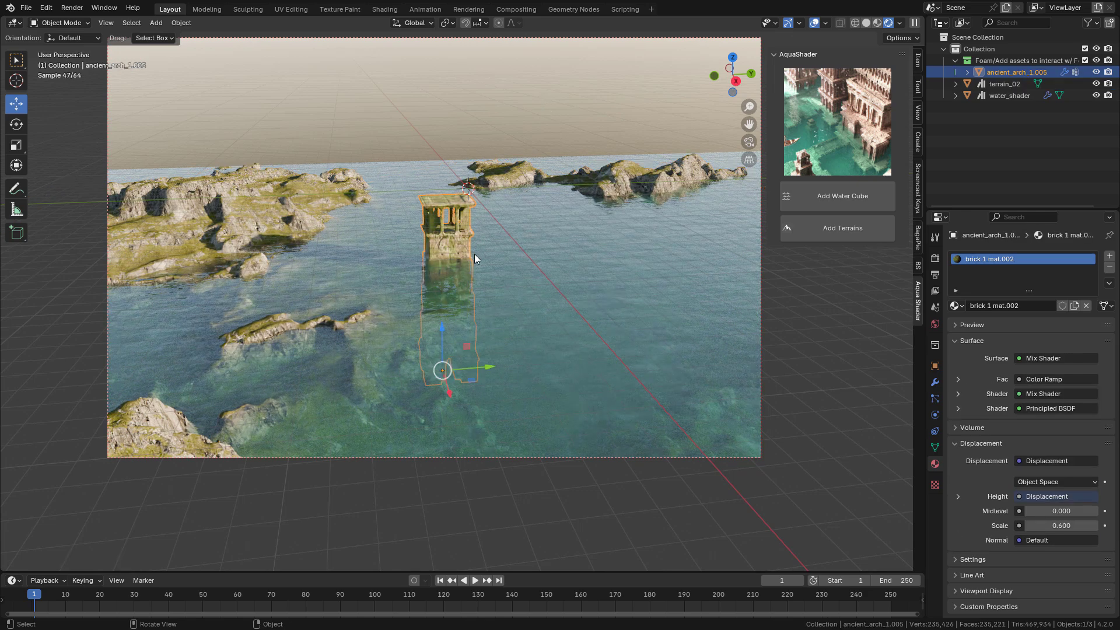
Delete the ancient arch pillar and select the water_shader plane.
key("x")
left_click(475, 253)
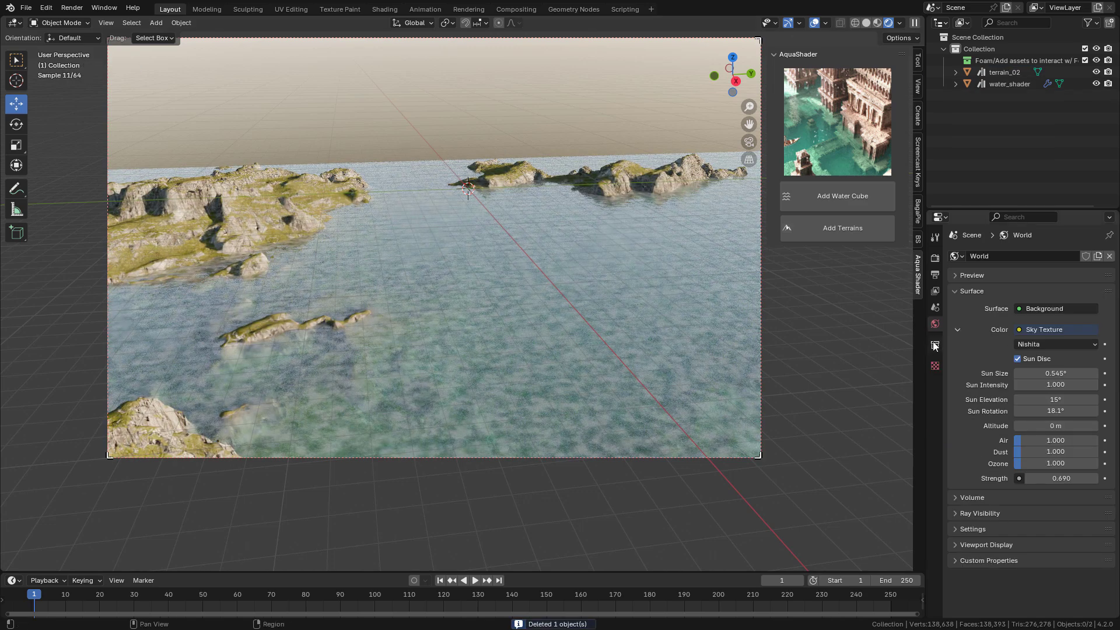
left_click(408, 172)
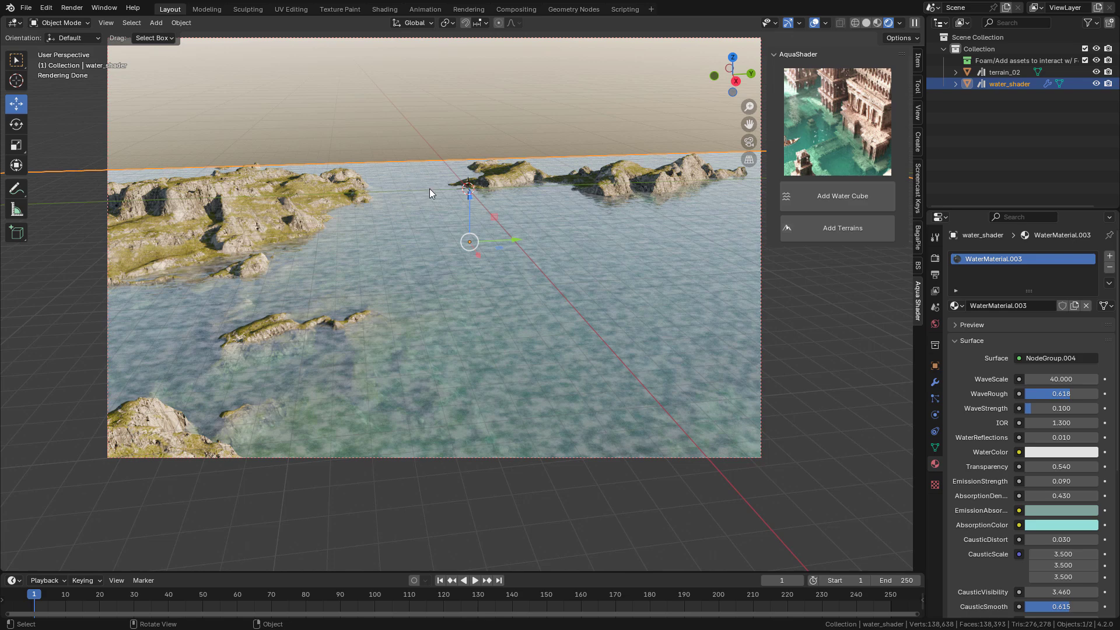
Change the water's Geometry Nodes modifier To Min from 1.220 to 0.
left_click(933, 383)
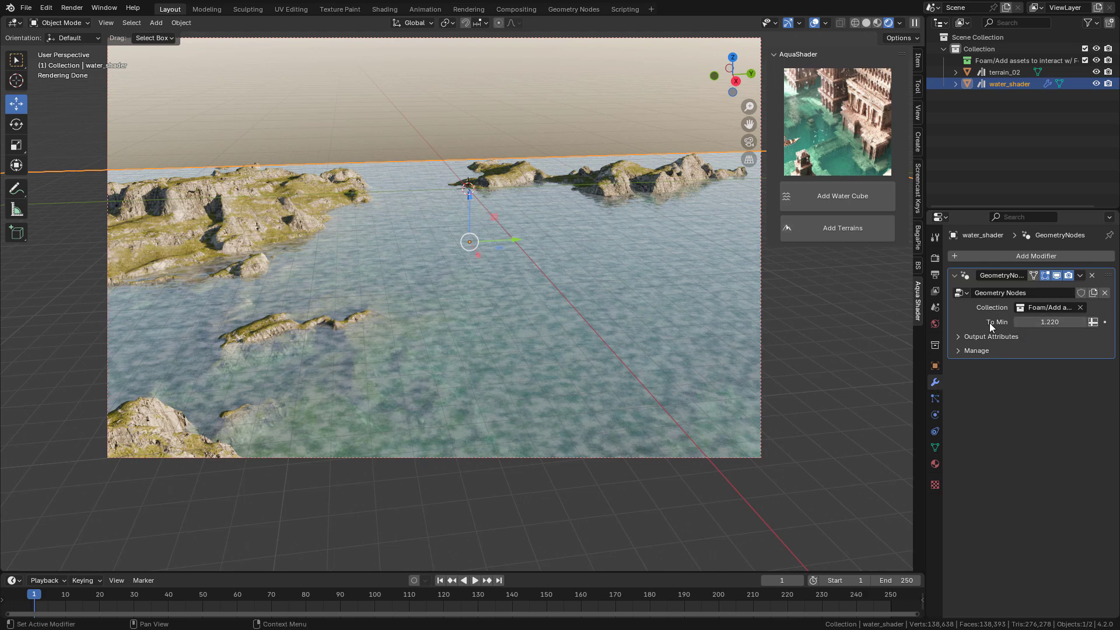
left_click(1054, 322)
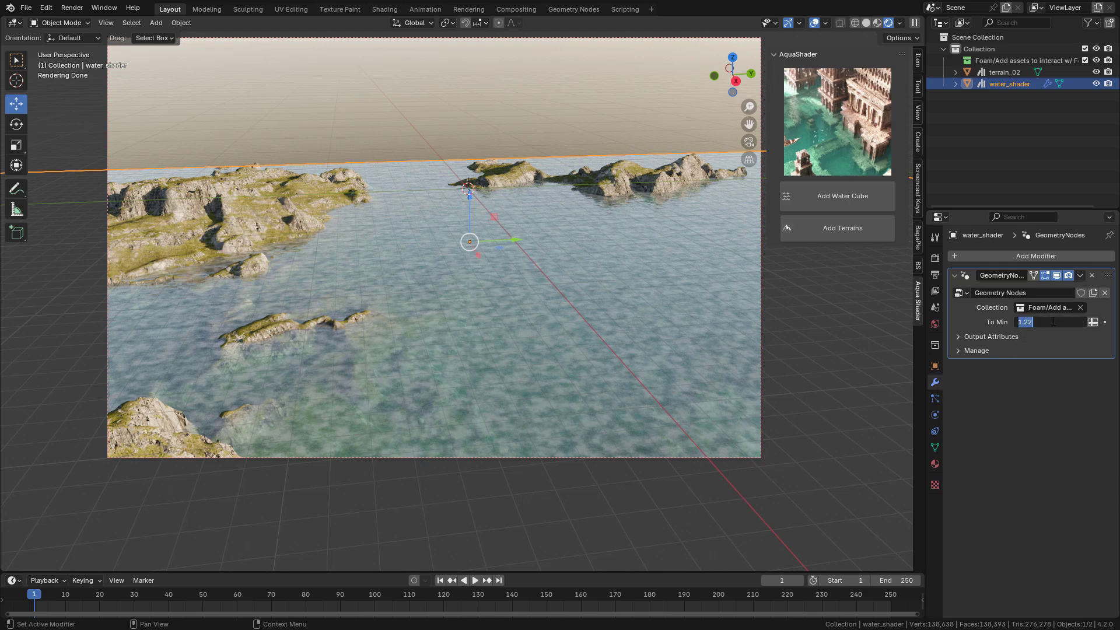
type("0")
key("Return")
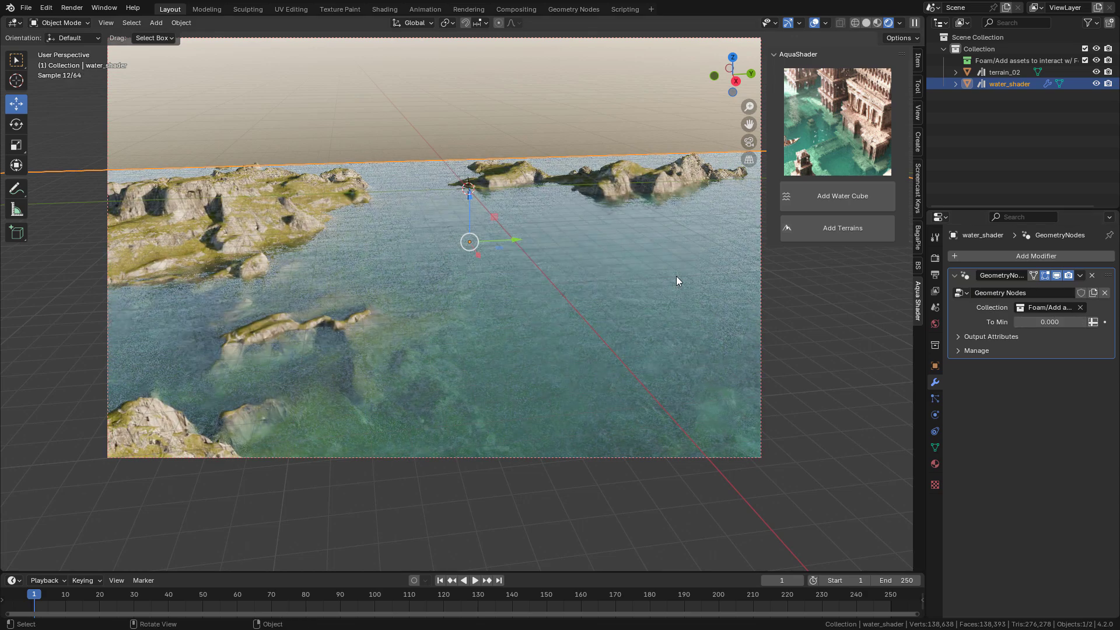
Move terrain_02 into the 'Foam/Add assets to interact w/ Foam' collection, then reselect the water.
left_click(314, 204)
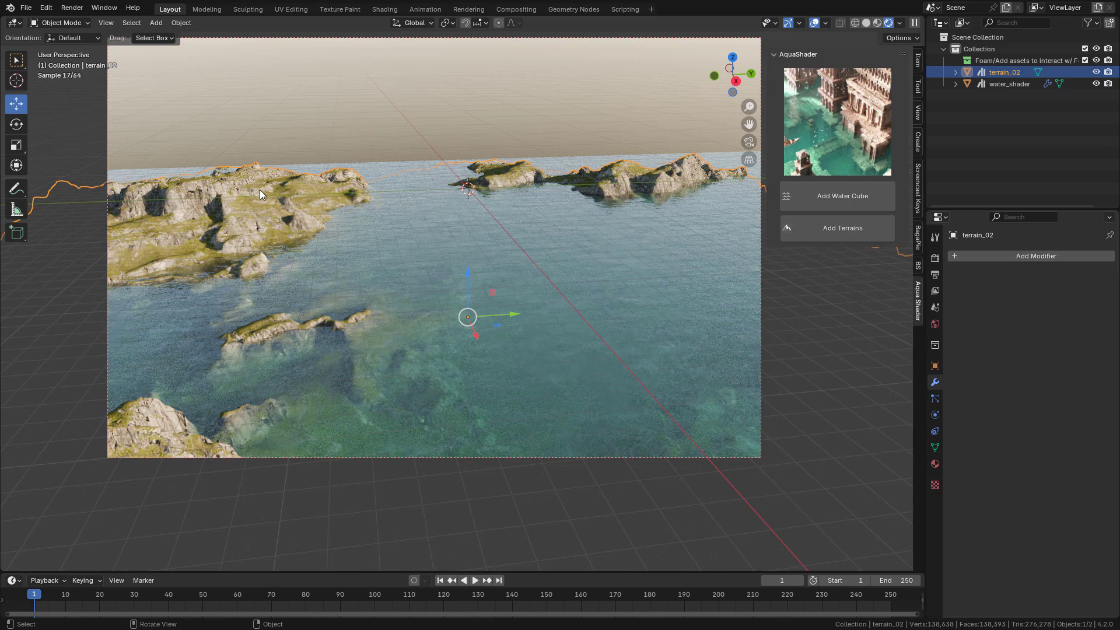
key("m")
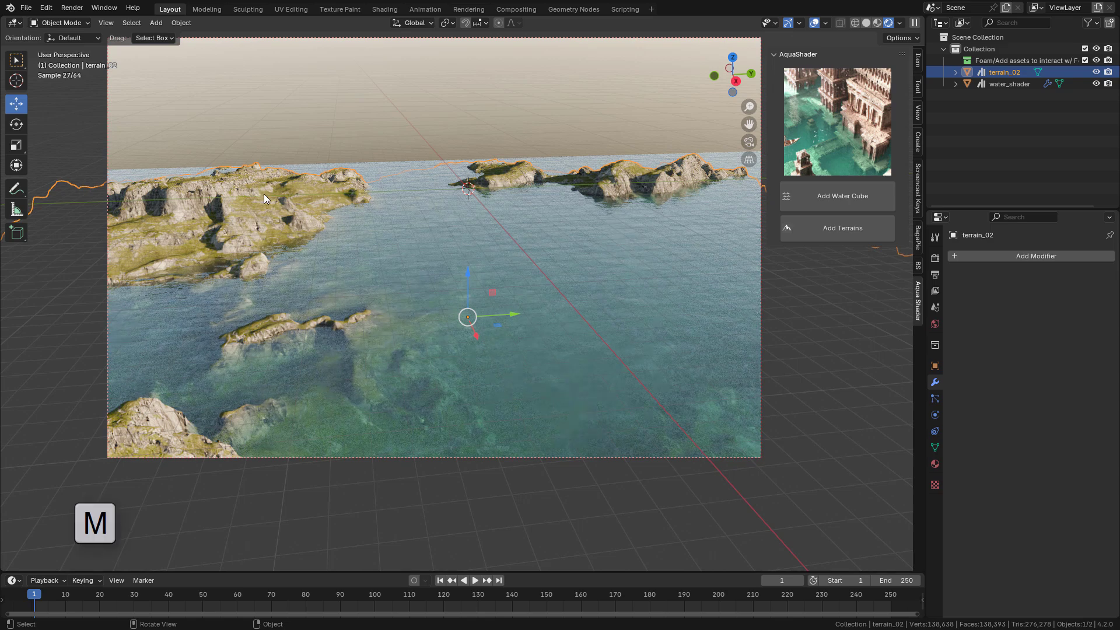
mouse_move(257, 221)
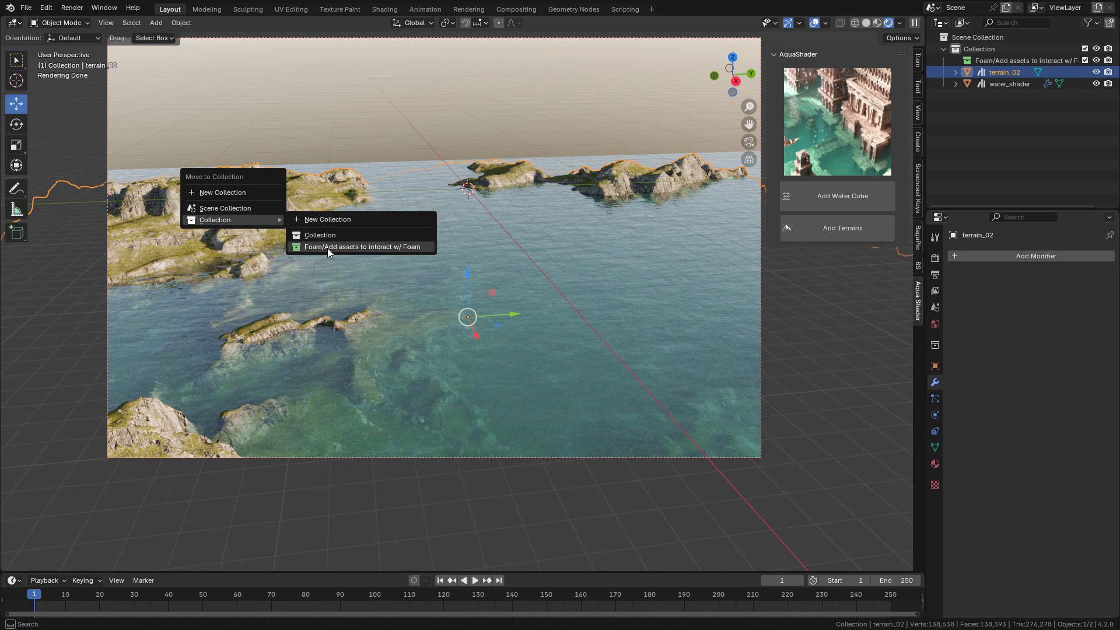
left_click(327, 247)
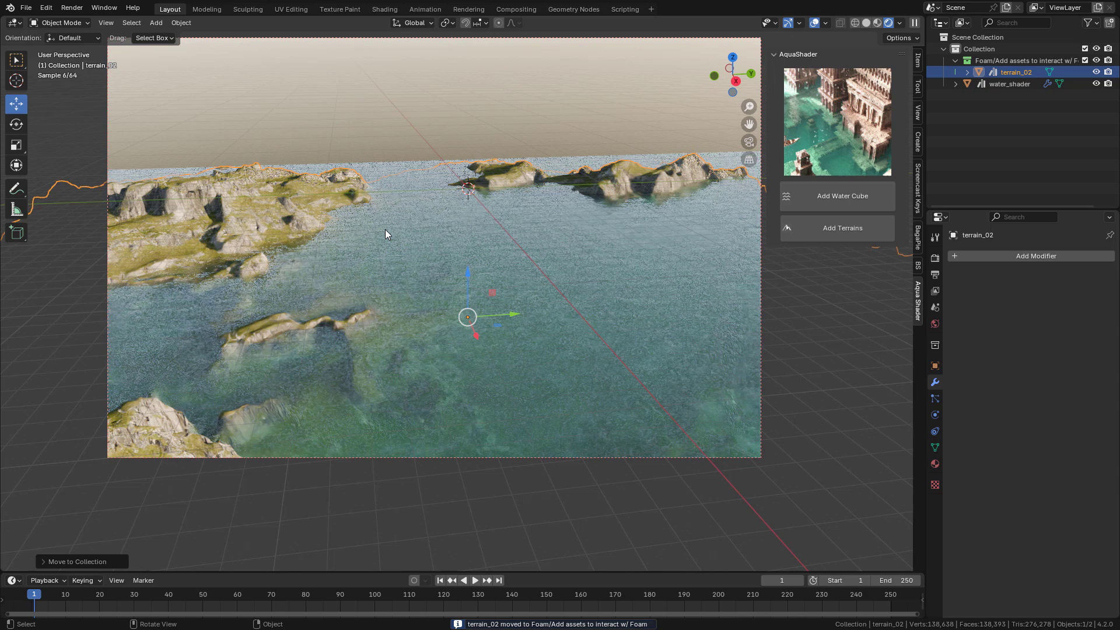
left_click(388, 166)
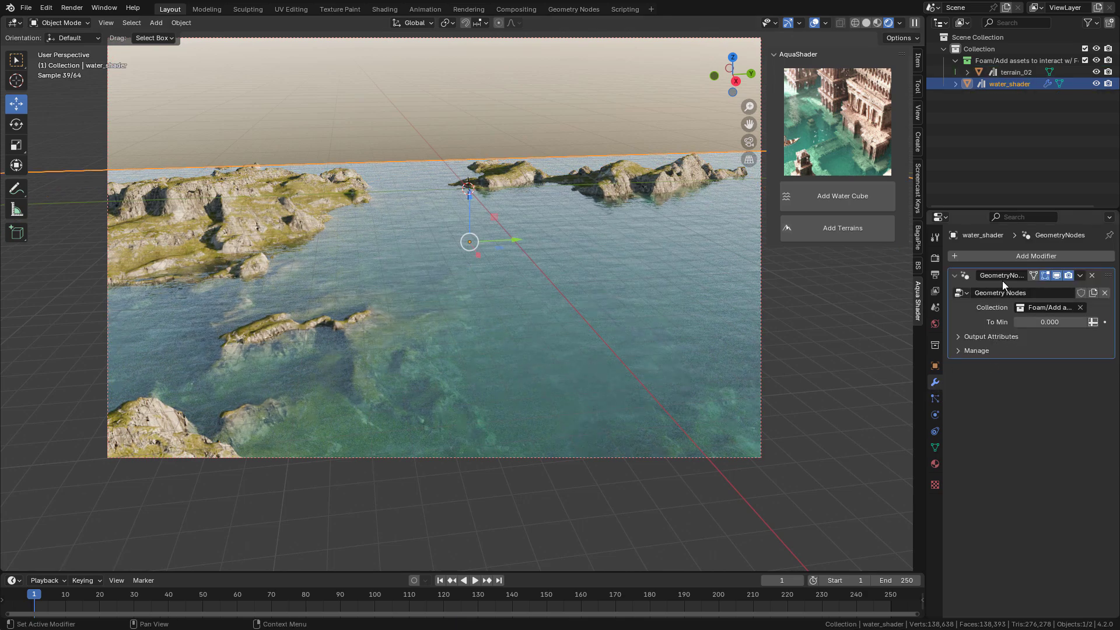
Set the To Min value to 1.5.
left_click(1050, 322)
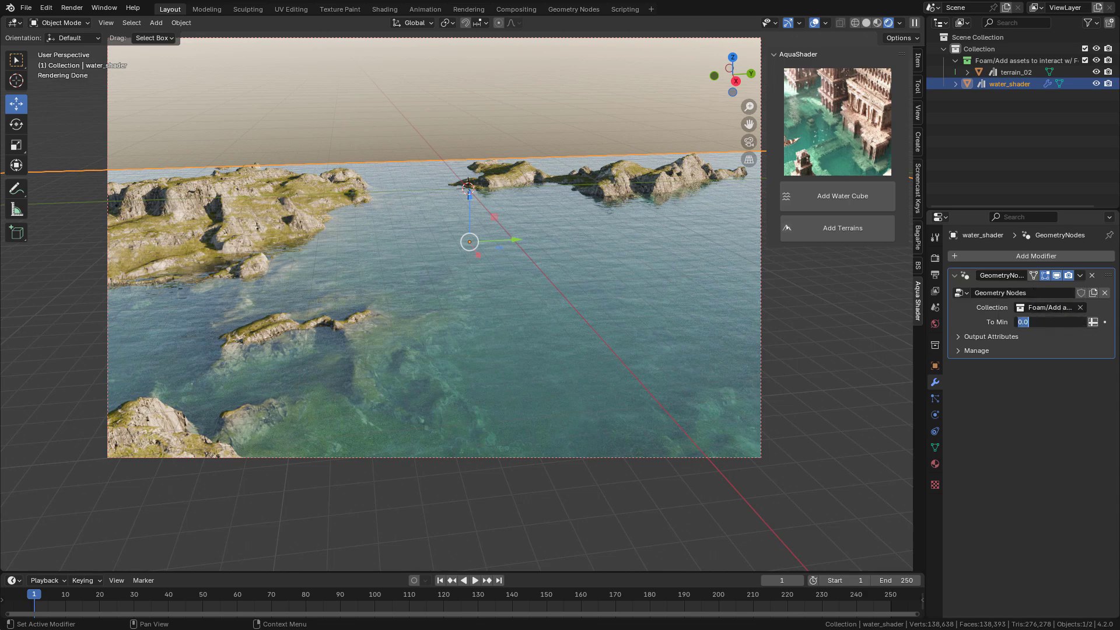
type("1.5")
key("Return")
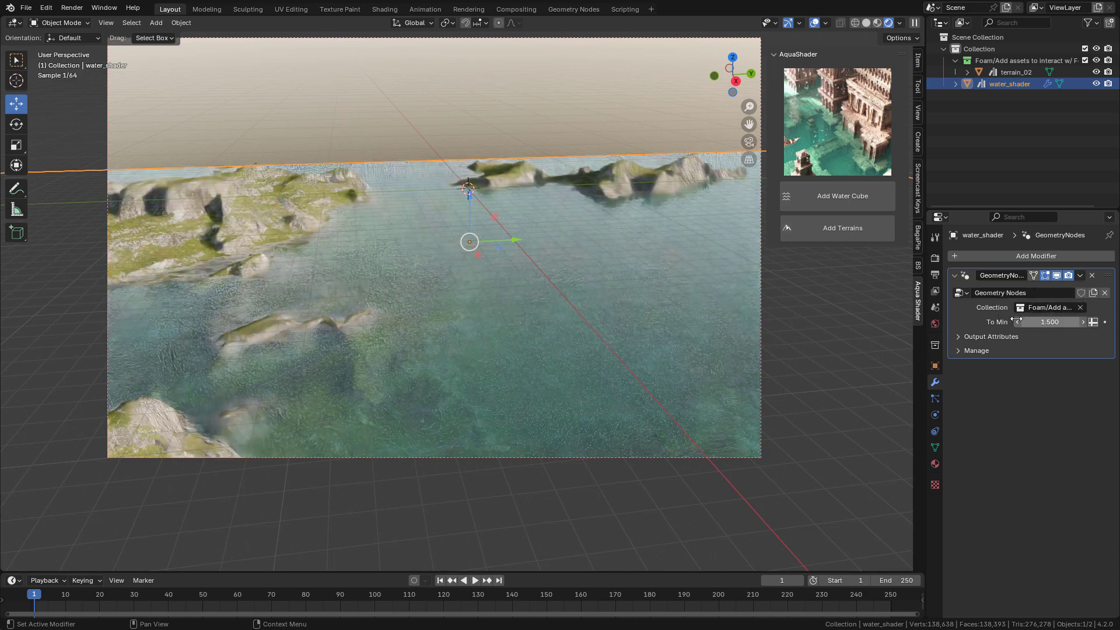
In the water material, raise FoamScale to 6.780 and set FoamDetail to 15.
left_click(935, 464)
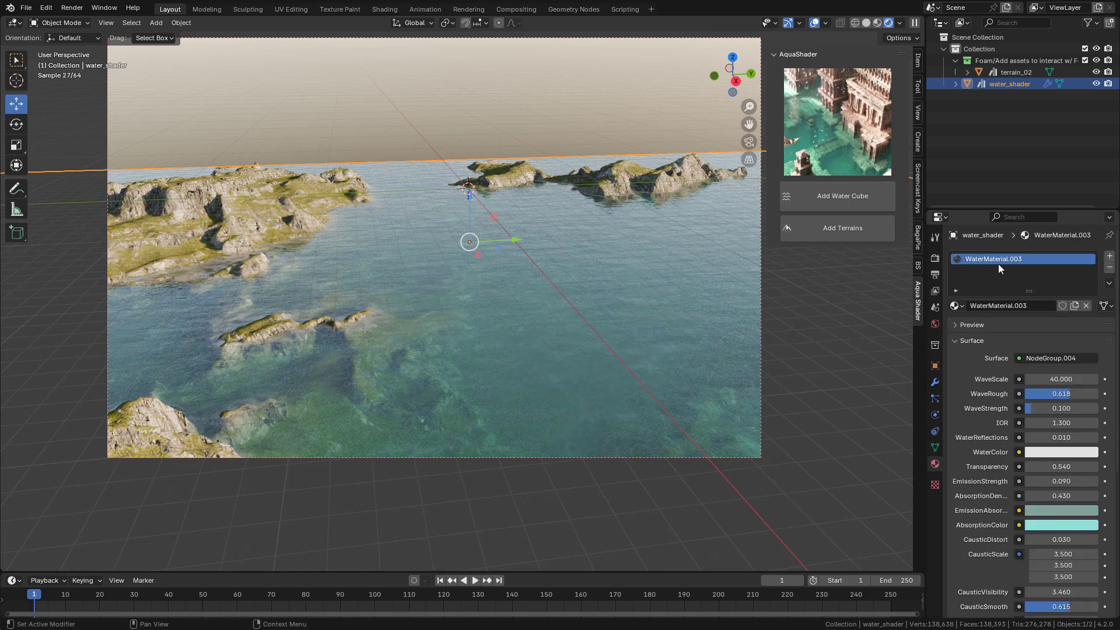
left_click_drag(1002, 210, 1015, 89)
scroll(1026, 338, "down", 4)
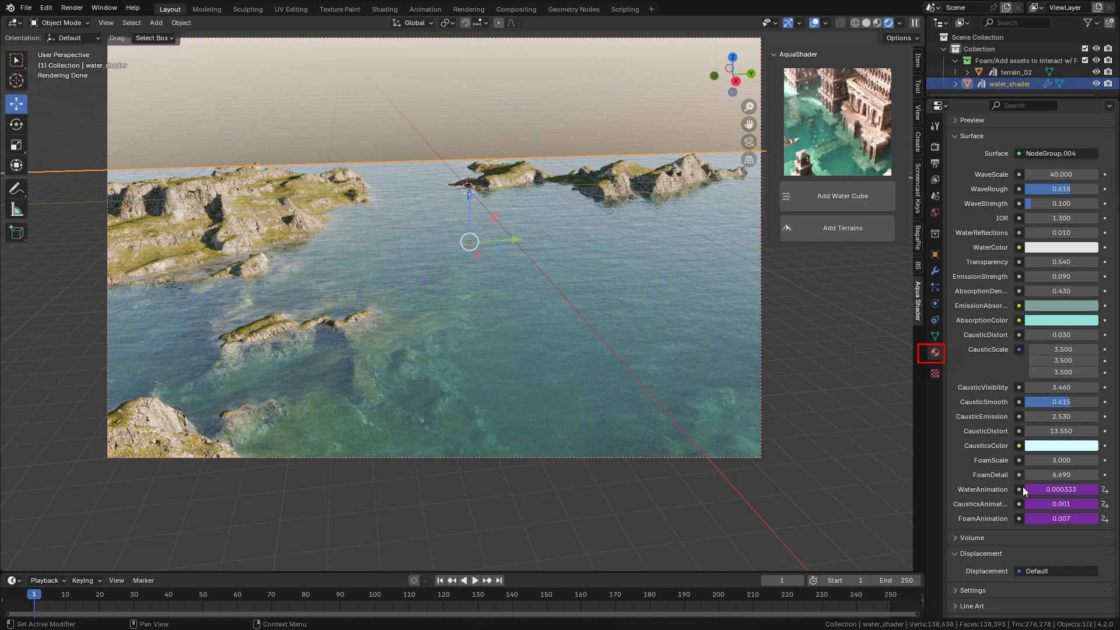
left_click_drag(1028, 462, 1061, 462)
left_click_drag(1061, 461, 1094, 460)
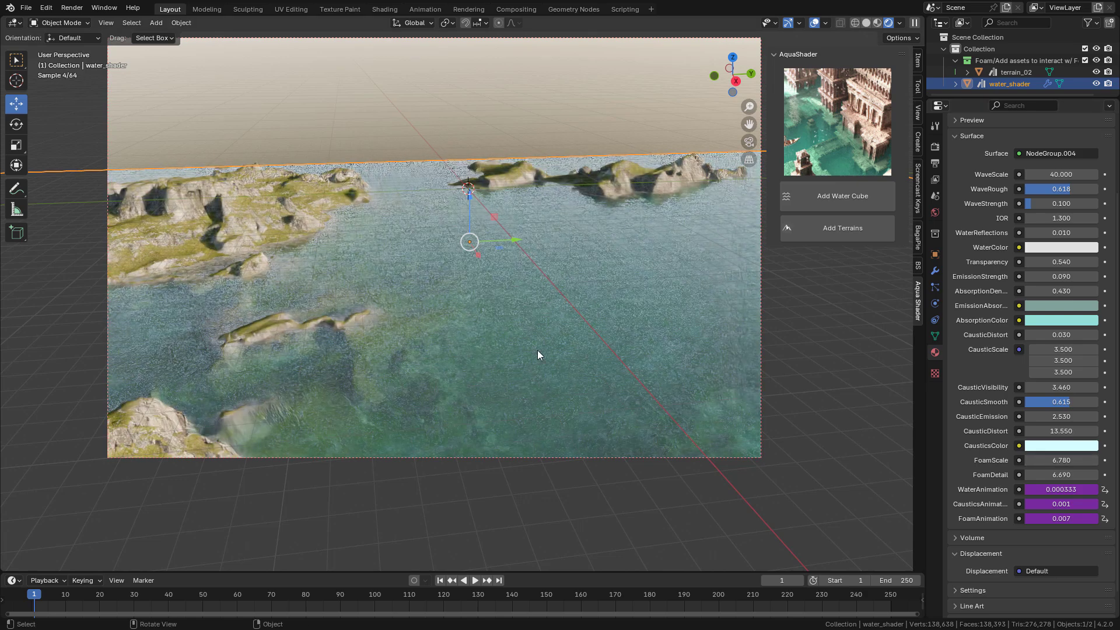
left_click(1061, 474)
type("15")
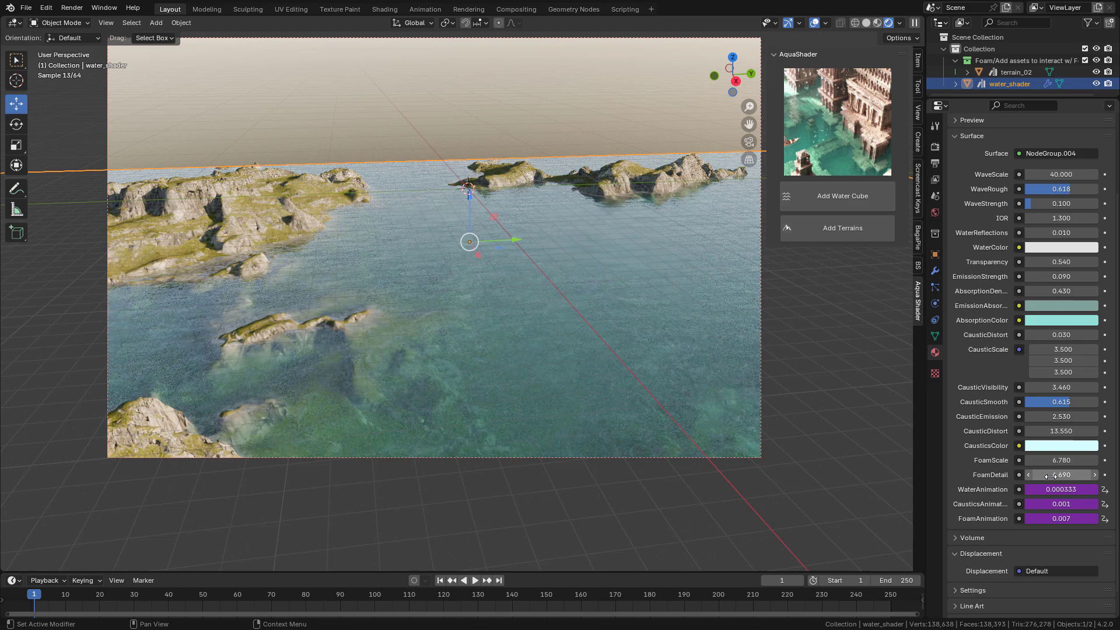
key("Return")
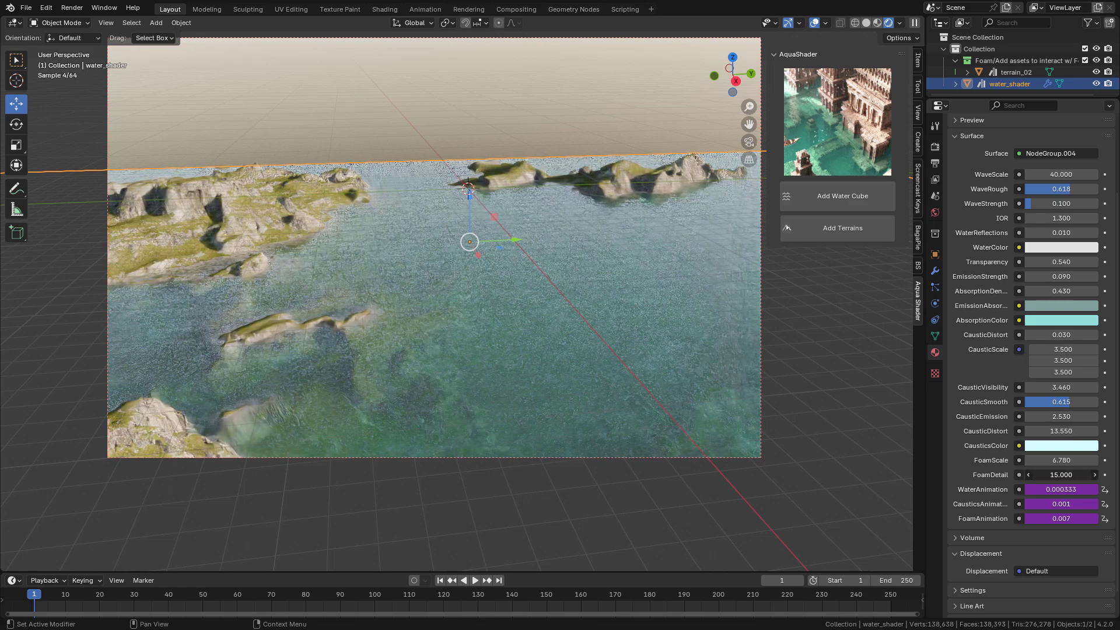
In solid shading and Edit Mode, select the water faces along the islands' shorelines.
left_click(868, 23)
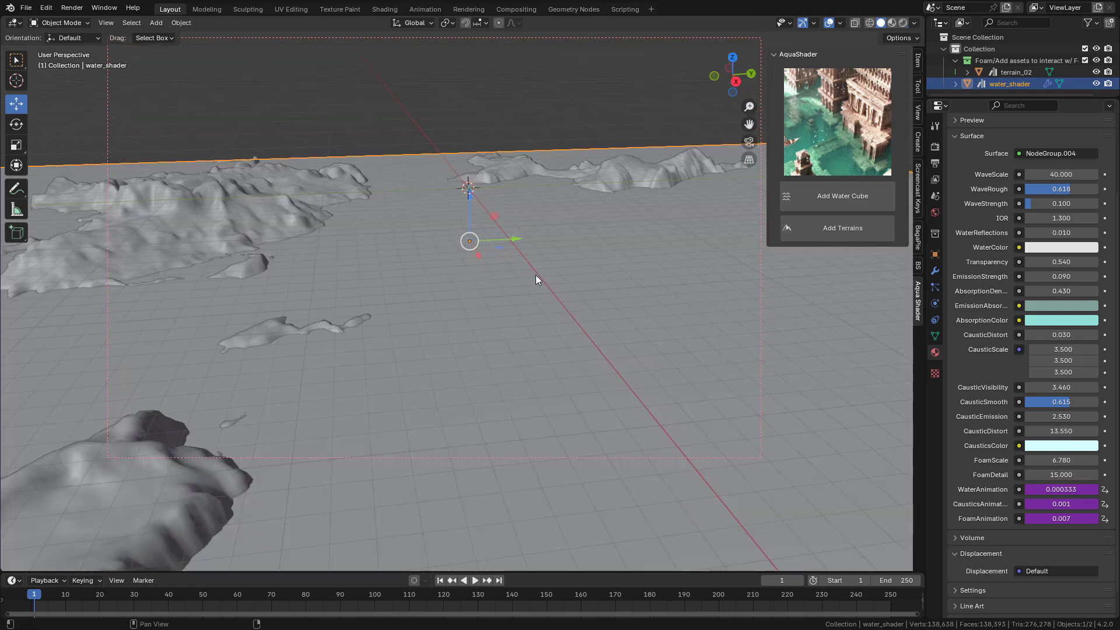
key("Tab")
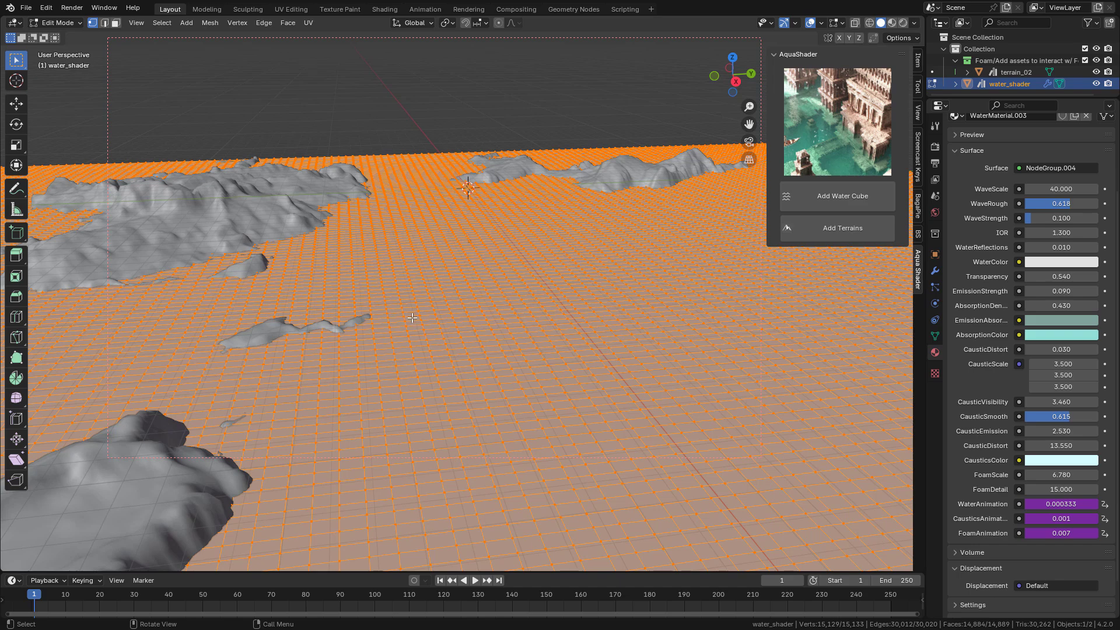
left_click(372, 319)
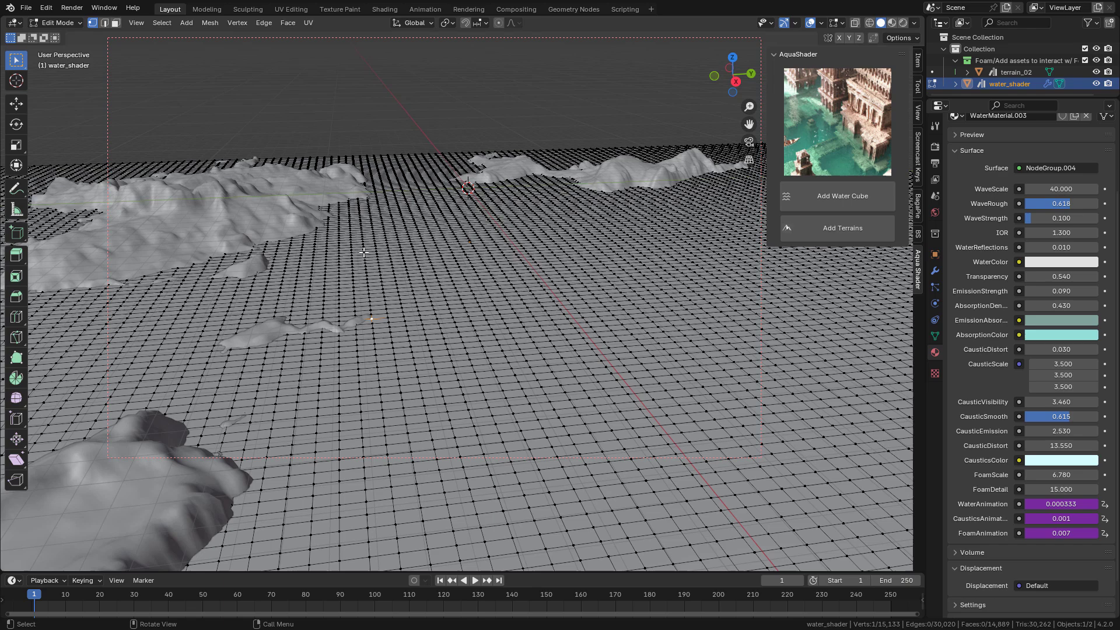
left_click(116, 23)
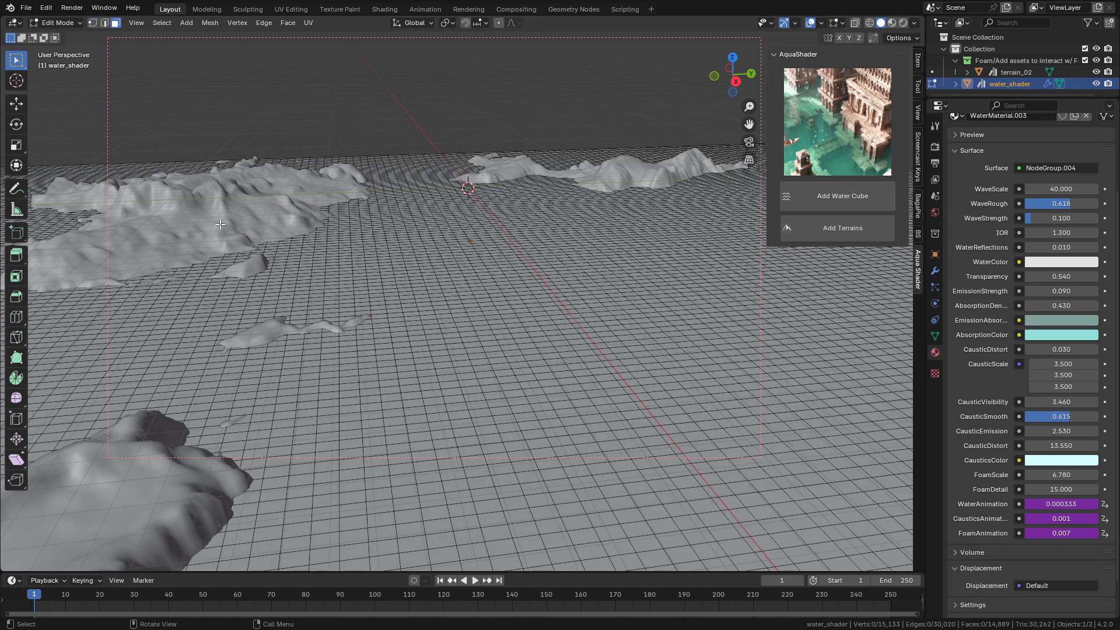
middle_click_drag(253, 243, 288, 408)
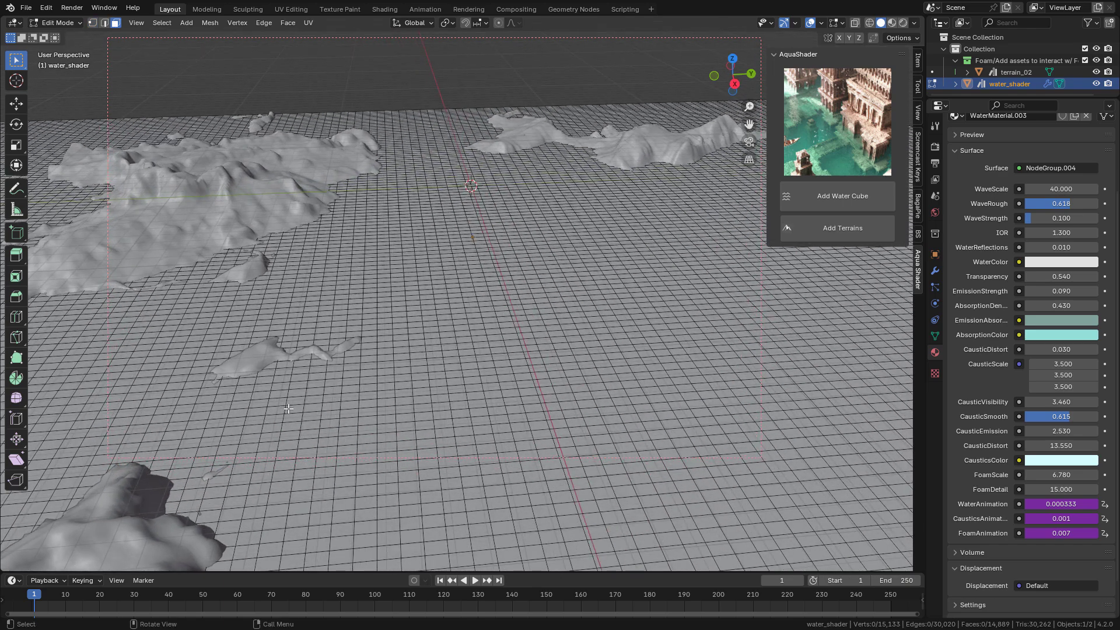
left_click_drag(199, 332, 408, 401)
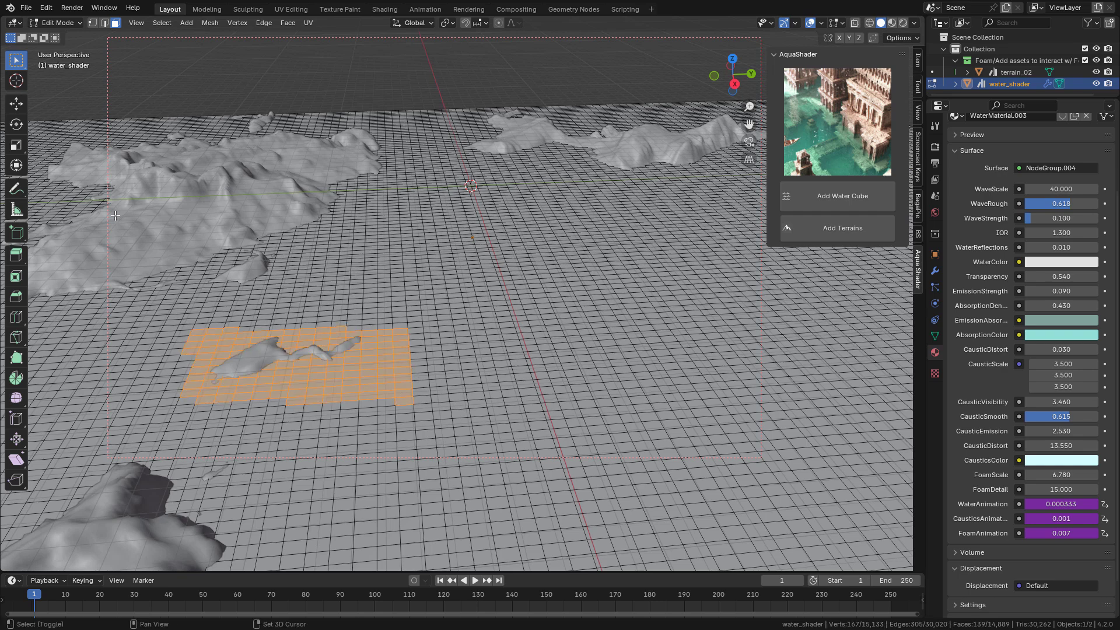
key("c")
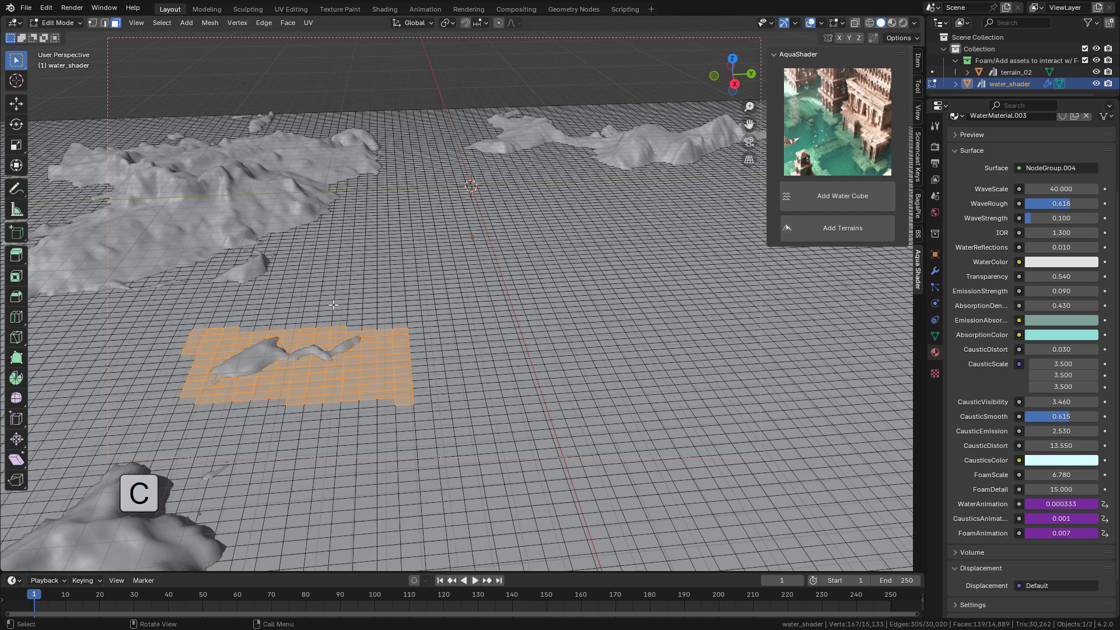
mouse_move(276, 241)
left_mouse_down()
mouse_move(117, 284)
mouse_move(209, 278)
mouse_move(277, 238)
mouse_move(376, 148)
mouse_move(493, 134)
mouse_move(709, 166)
left_mouse_up()
mouse_move(64, 496)
left_mouse_down()
mouse_move(161, 510)
mouse_move(165, 487)
mouse_move(257, 508)
mouse_move(189, 468)
mouse_move(22, 510)
mouse_move(217, 455)
mouse_move(203, 355)
mouse_move(317, 398)
mouse_move(331, 331)
mouse_move(255, 336)
mouse_move(247, 287)
mouse_move(381, 142)
mouse_move(29, 297)
mouse_move(189, 259)
left_mouse_up()
key("Escape")
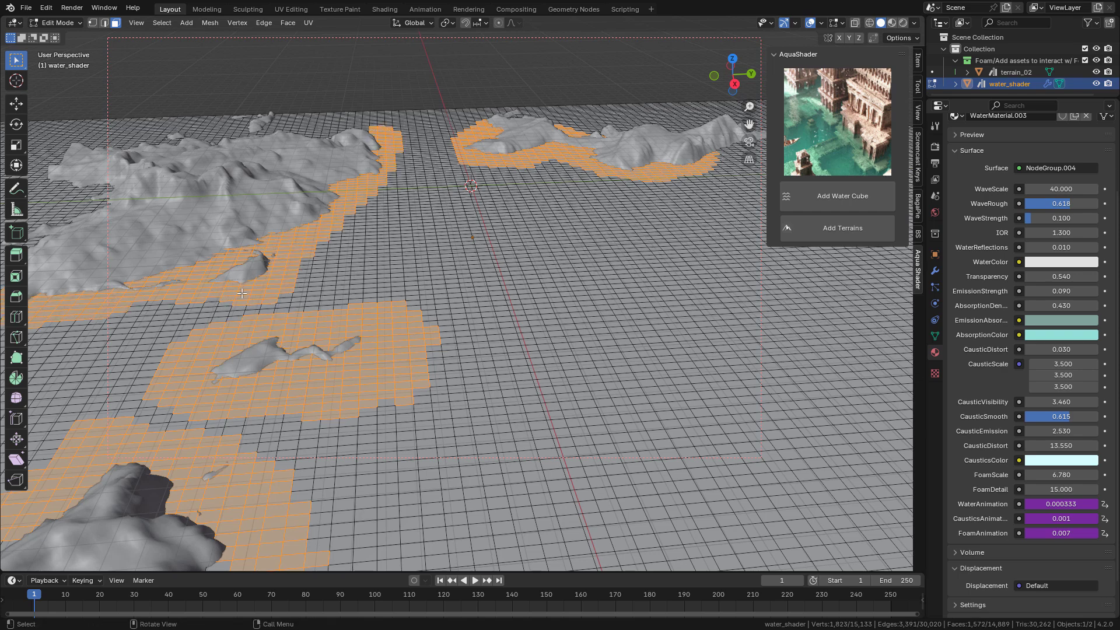
Subdivide the selected shoreline faces with 2 cuts and return to Object Mode.
right_click(325, 310)
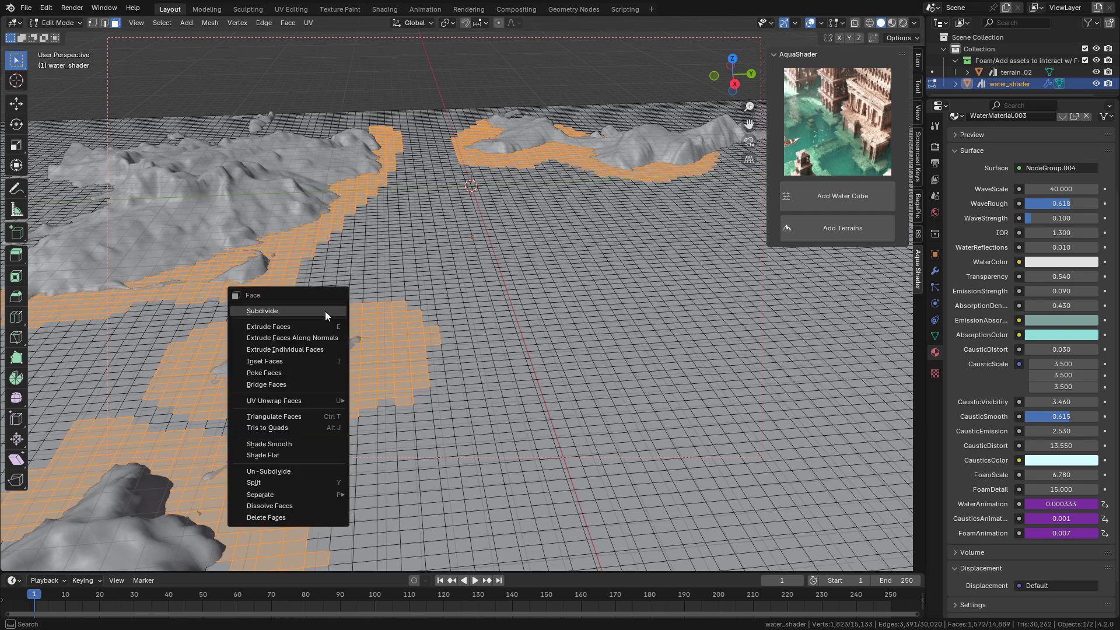
left_click(278, 310)
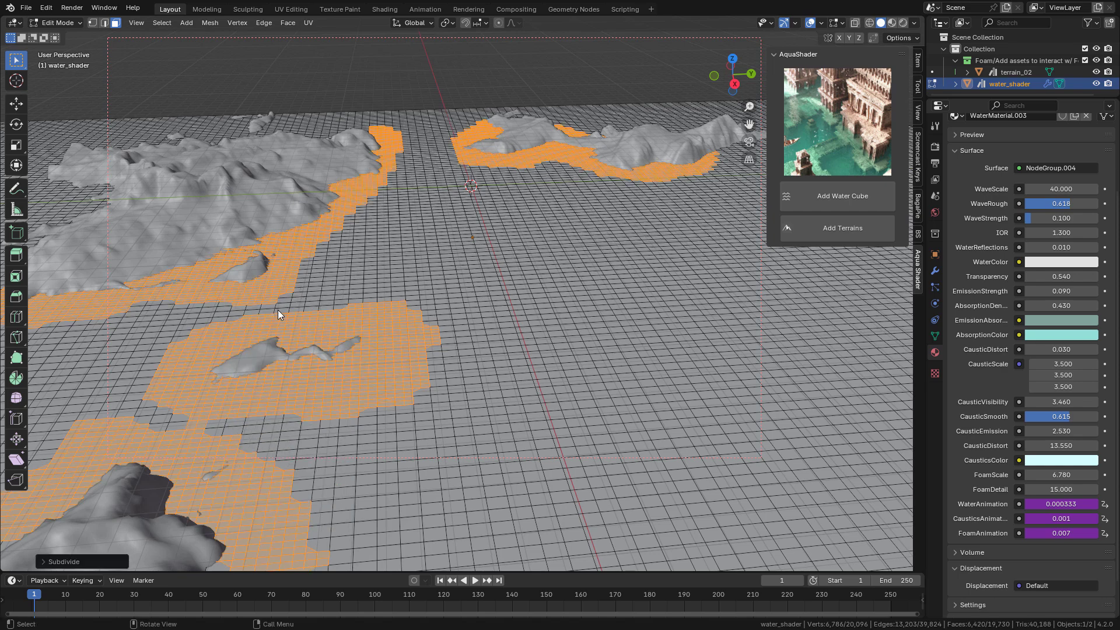
left_click(80, 562)
left_click(190, 481)
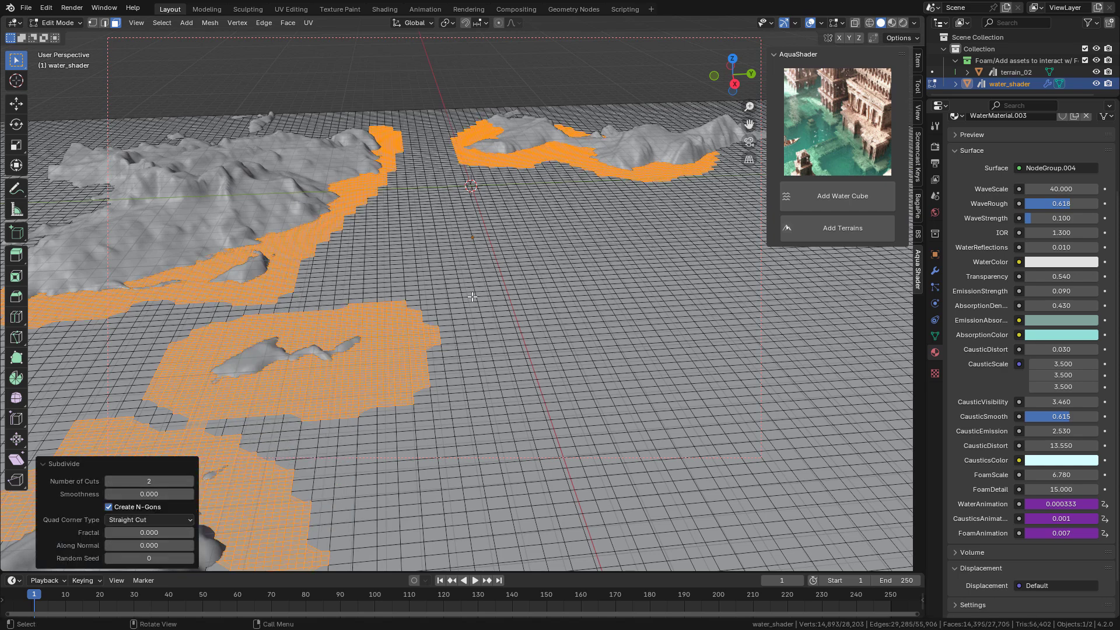
key("Tab")
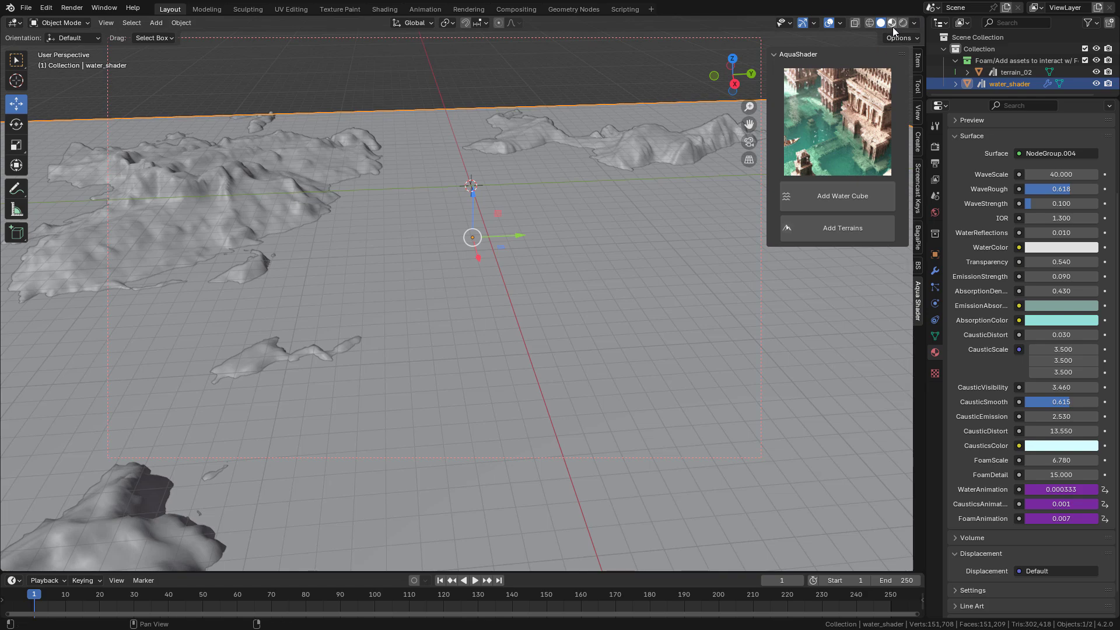
Switch to Rendered shading and lower the water's FoamScale to 3.
key("z")
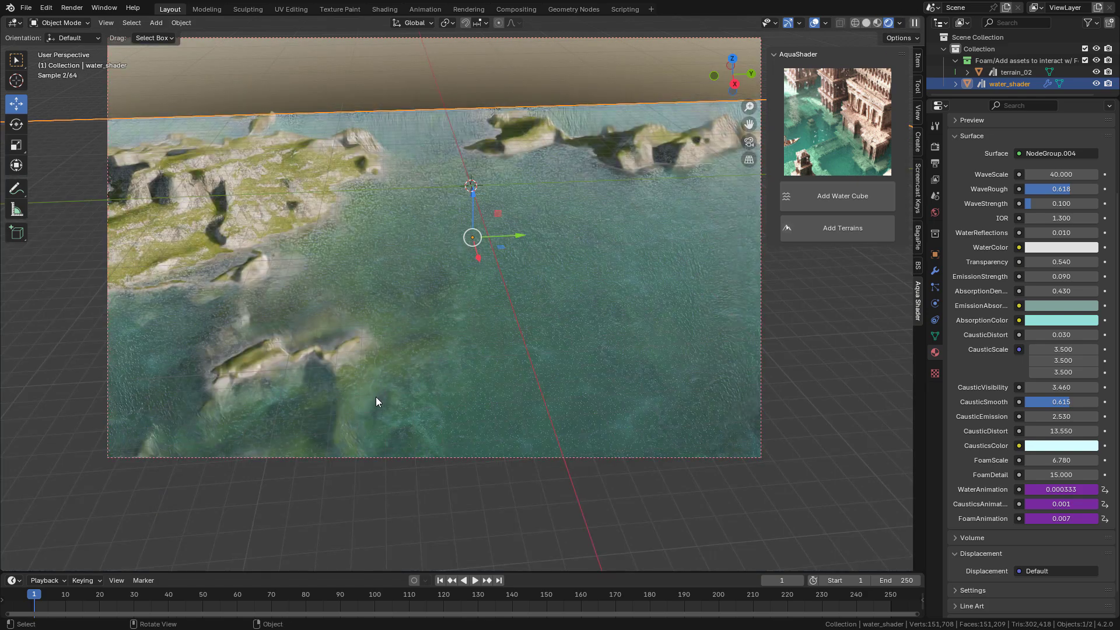
left_click(1063, 461)
type("3")
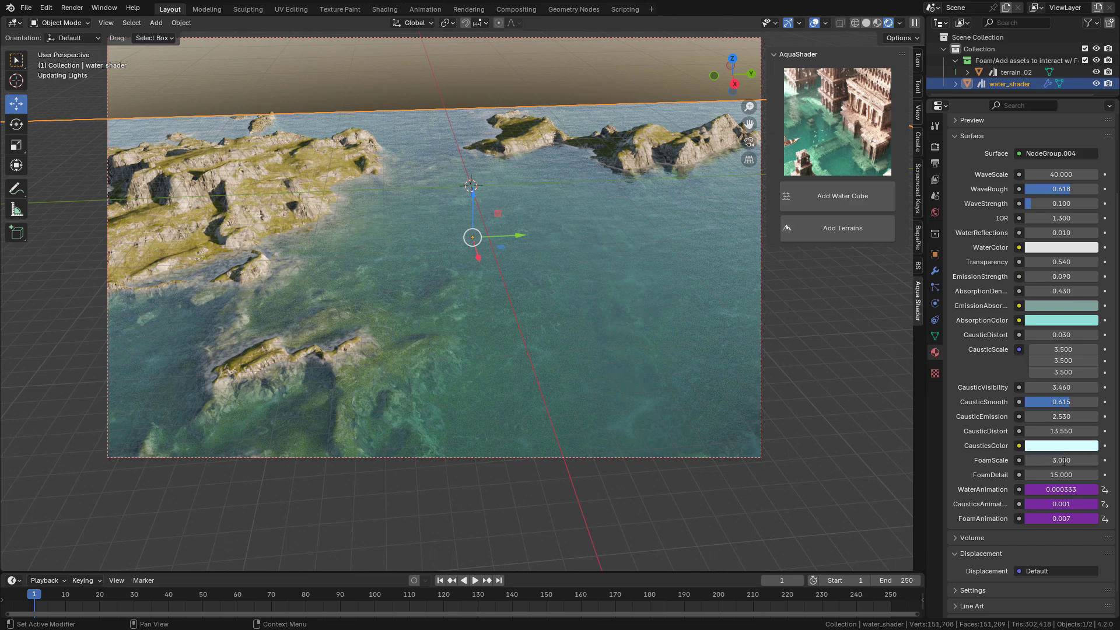
key("Return")
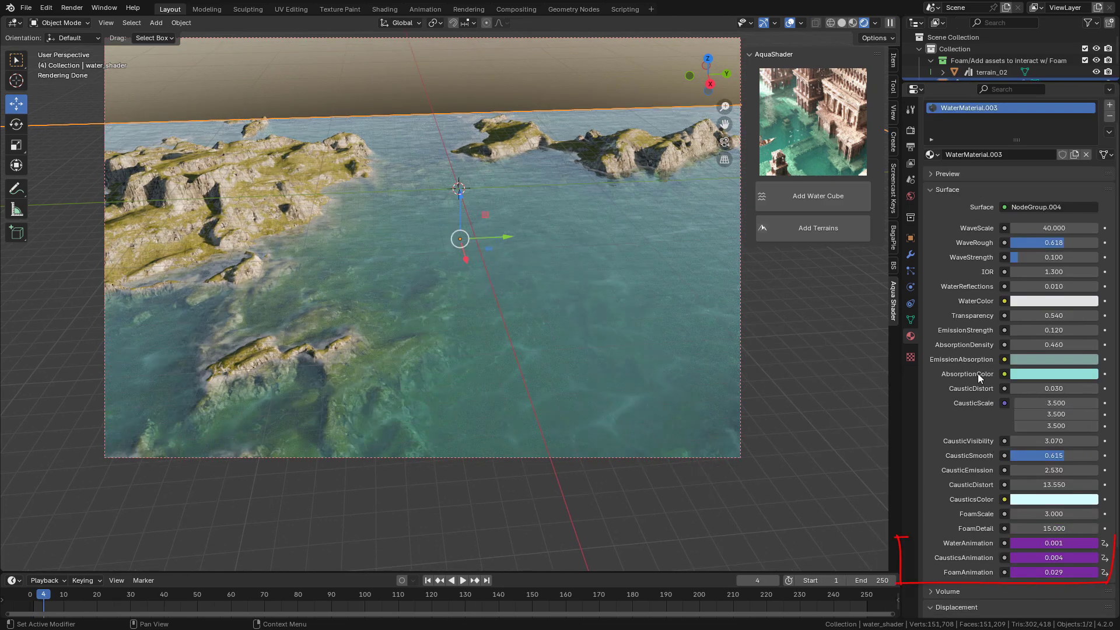
mouse_move(1020, 543)
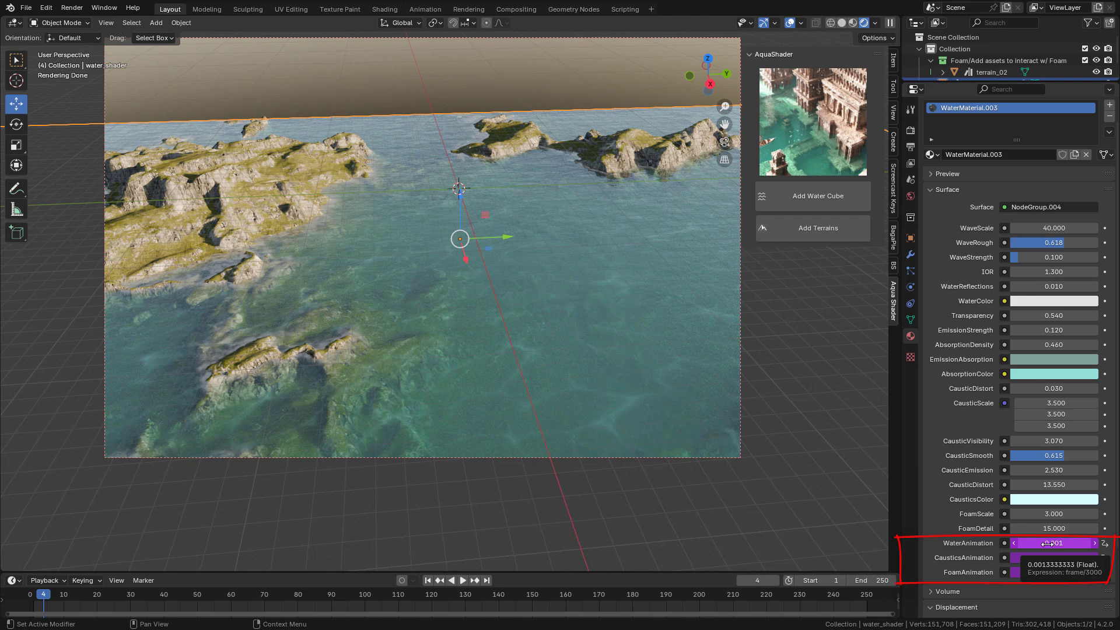
Change the WaterAnimation driver expression to frame/500, then open the CausticsAnimation driver.
right_click(1038, 542)
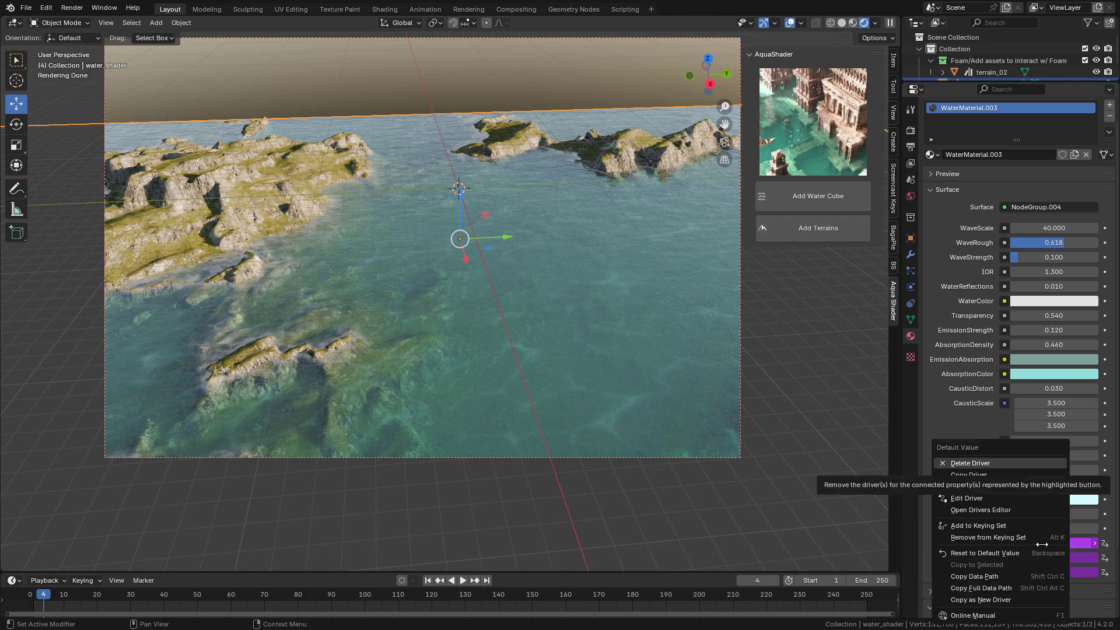
left_click(996, 499)
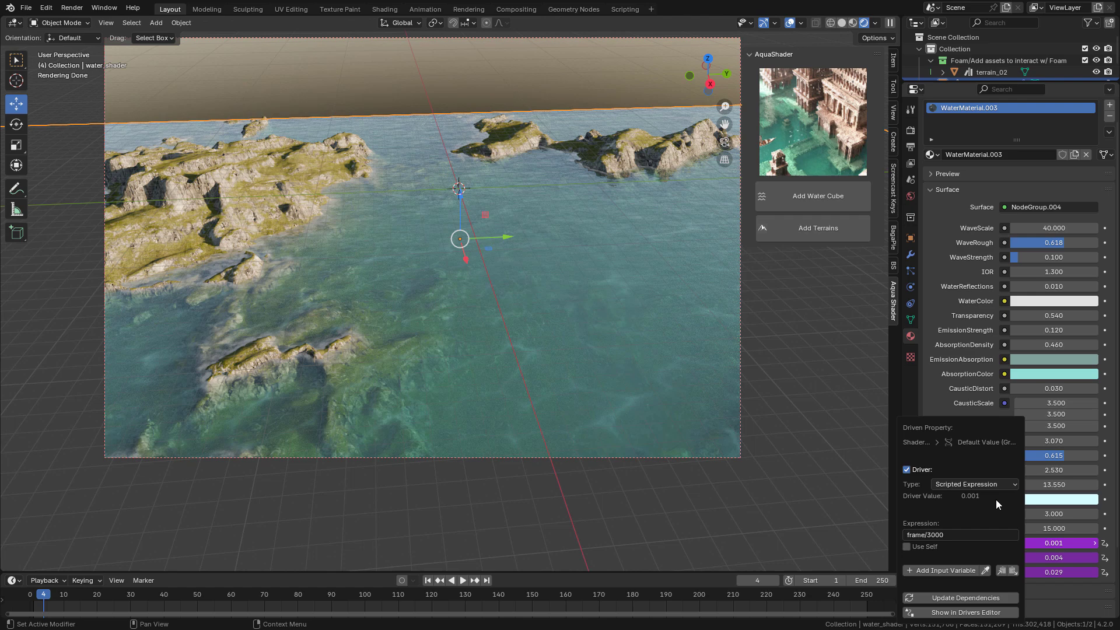
left_click(928, 536)
key("BackSpace")
key("BackSpace")
key("BackSpace")
key("BackSpace")
type("5")
key("Return")
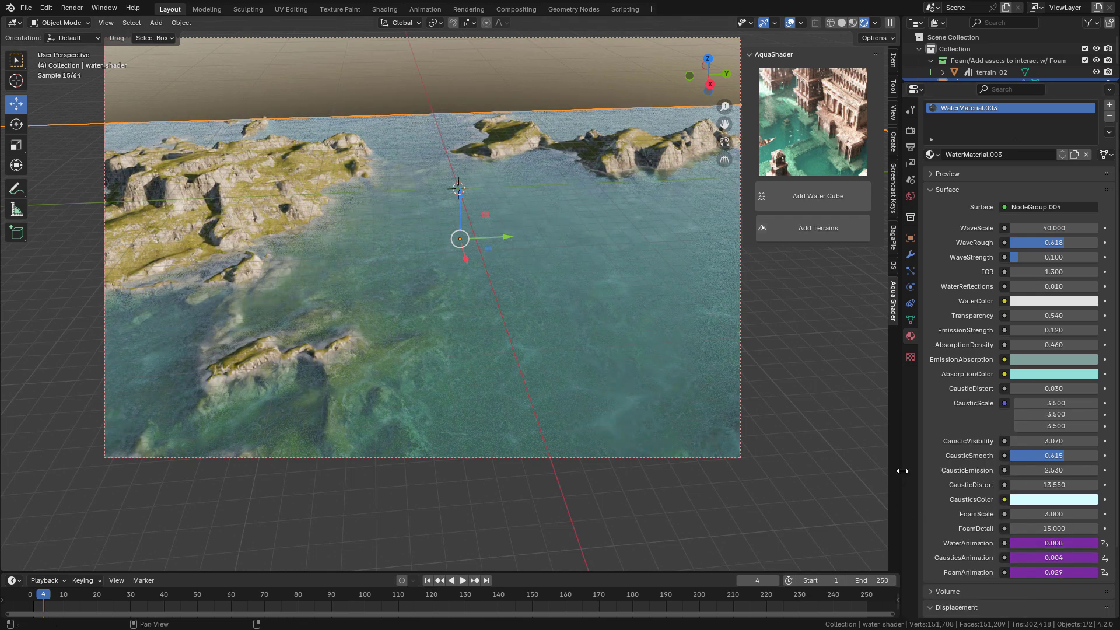
right_click(1059, 557)
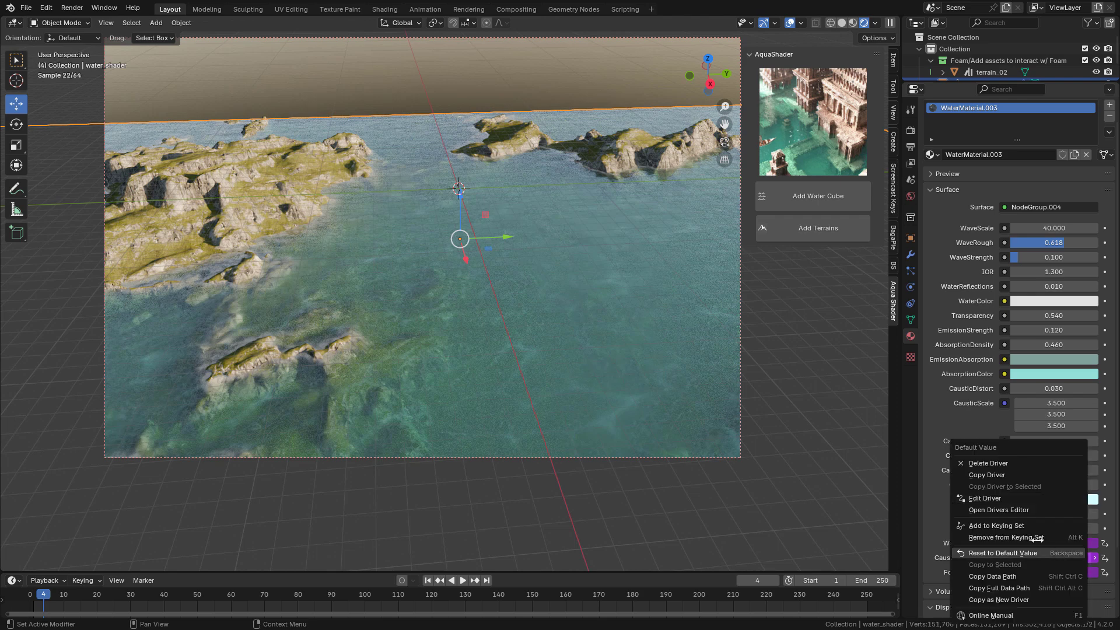
left_click(998, 499)
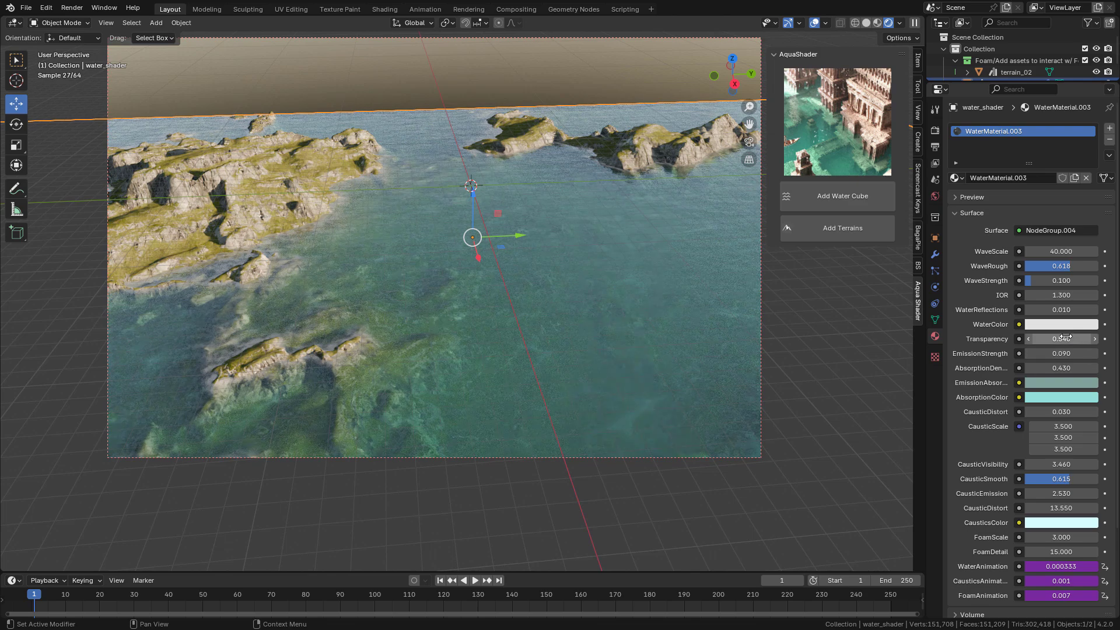
Tint WaterColor light cyan, set Transparency to 0.540, and adjust AbsorptionDensity.
left_click(1063, 324)
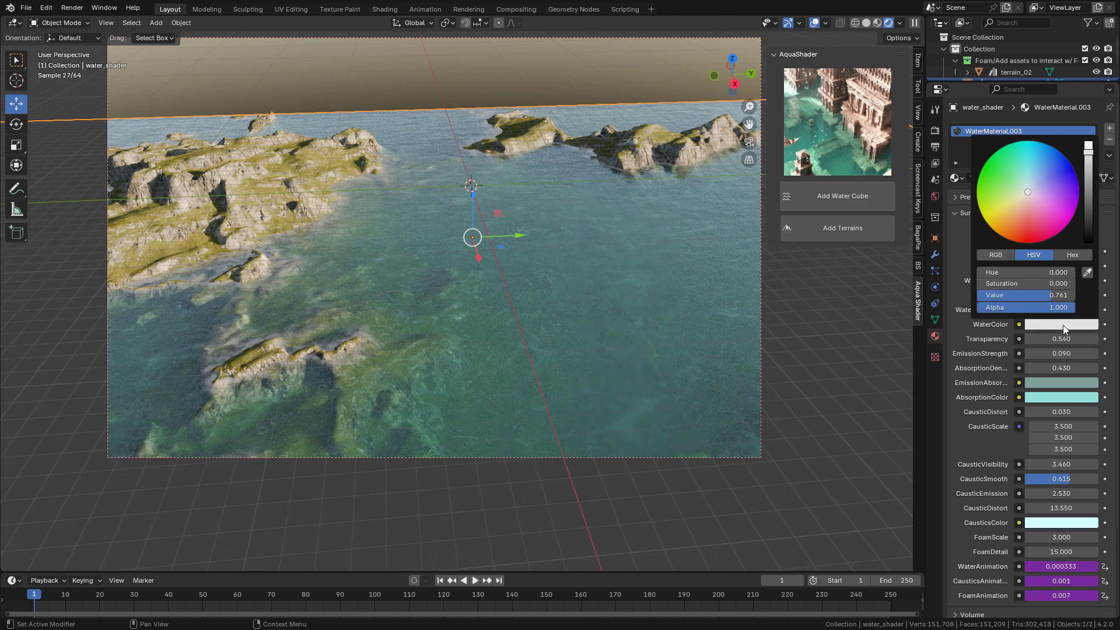
left_click_drag(1027, 190, 1027, 192)
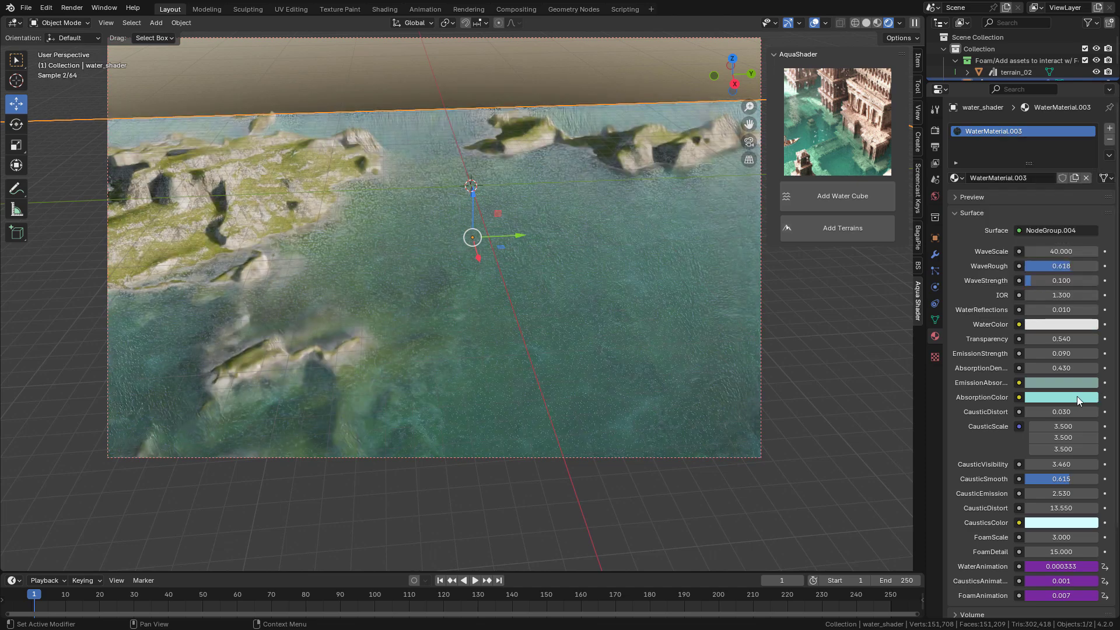
left_click_drag(1062, 339, 1091, 339)
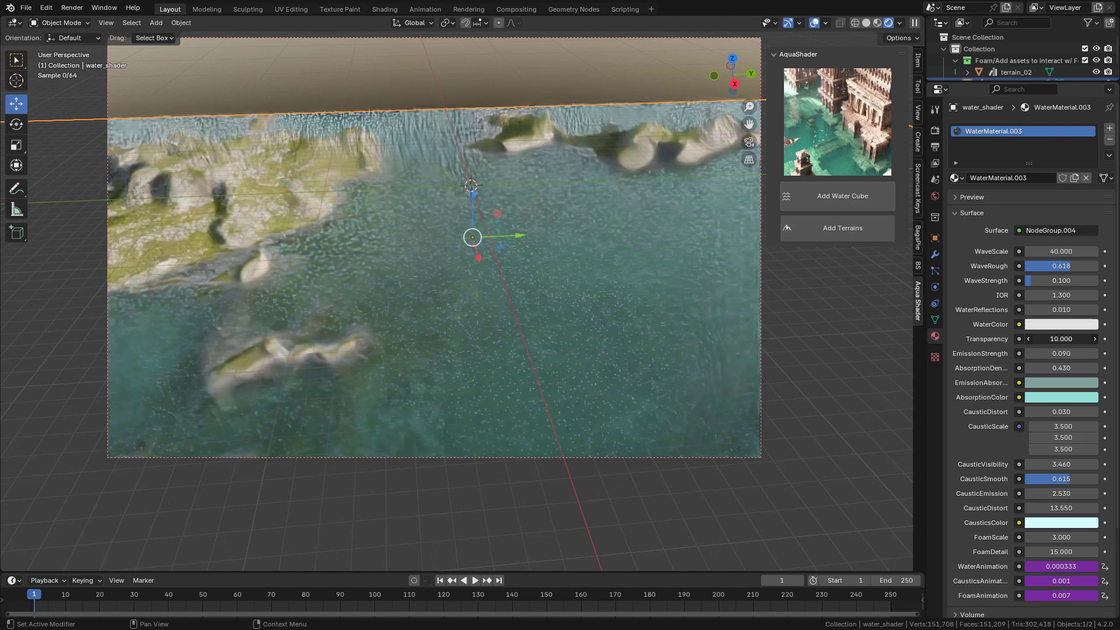
left_click(1061, 339)
type("0.54")
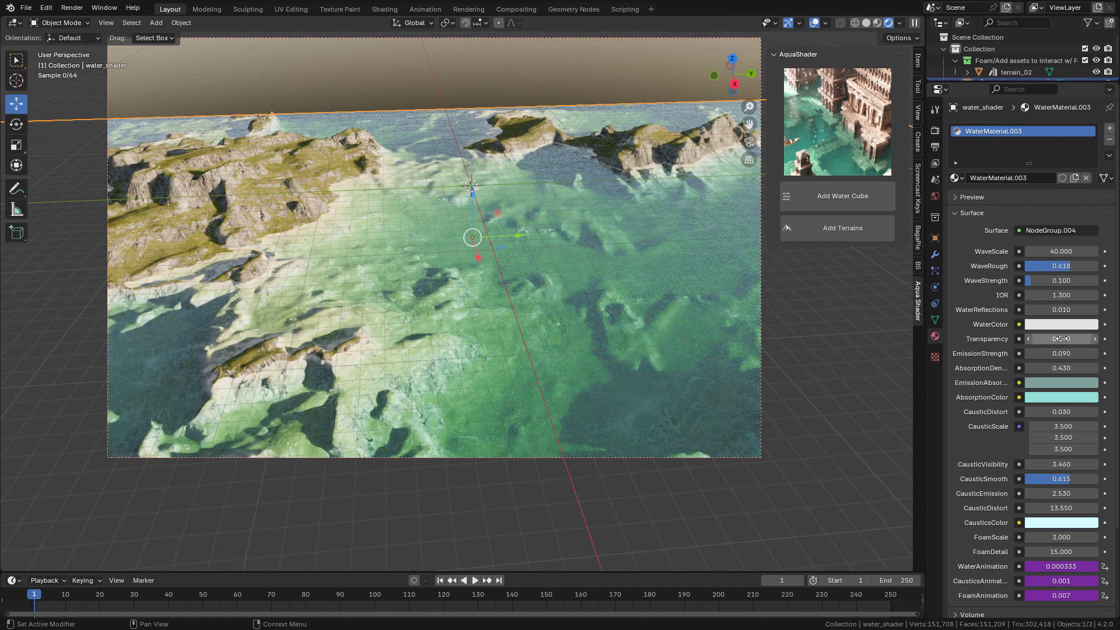
key("Return")
left_click_drag(927, 350, 902, 350)
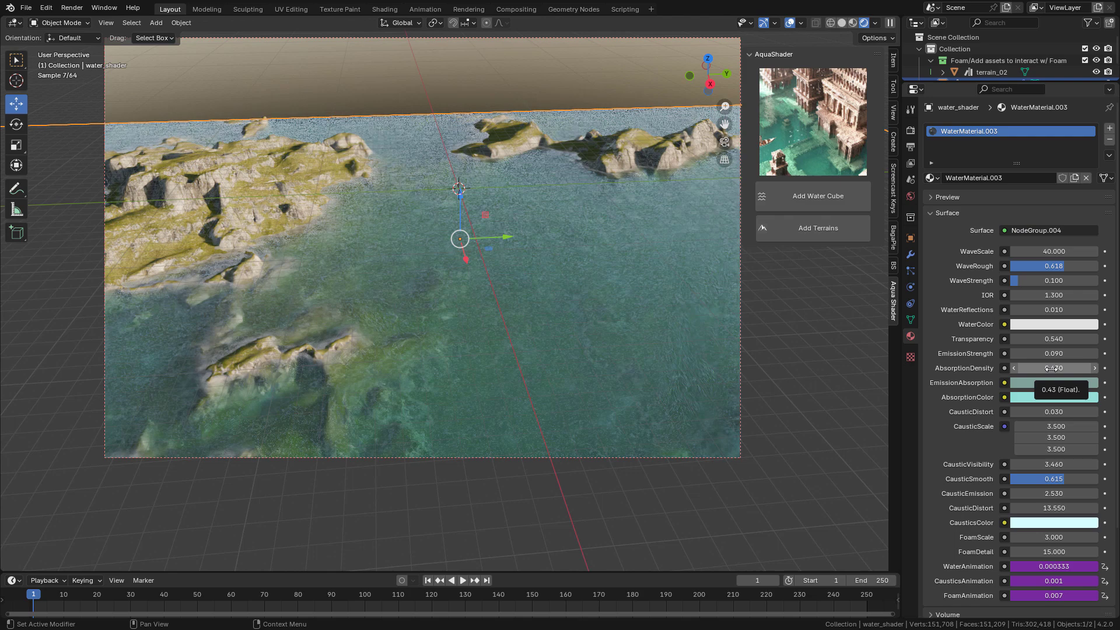